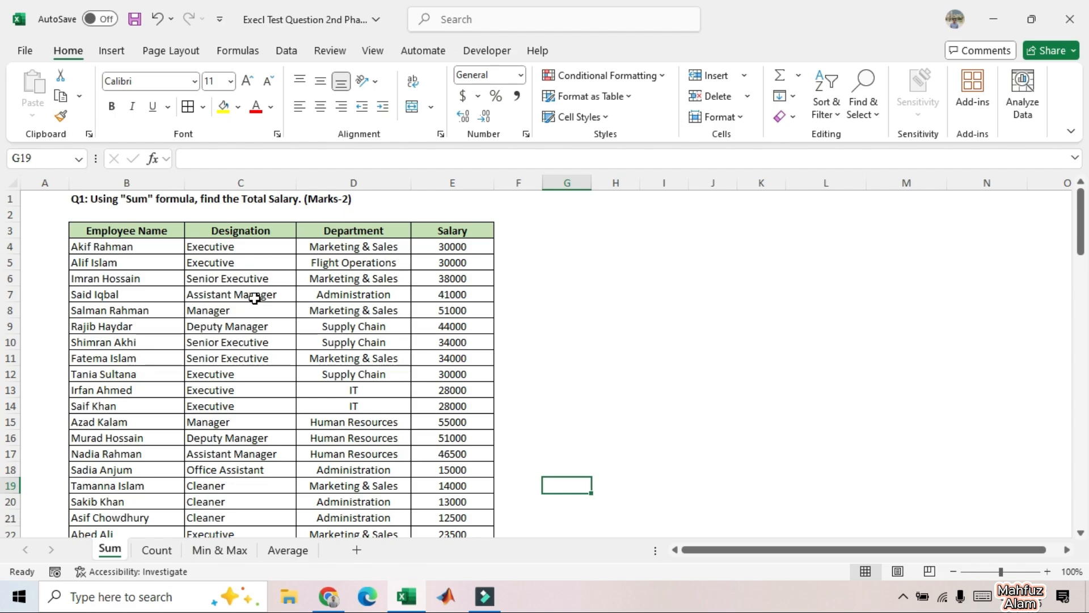
Step: Calculate the Total Salary in cell E24 with the formula =SUM(E4:E23)
scroll(254, 298, down, 1)
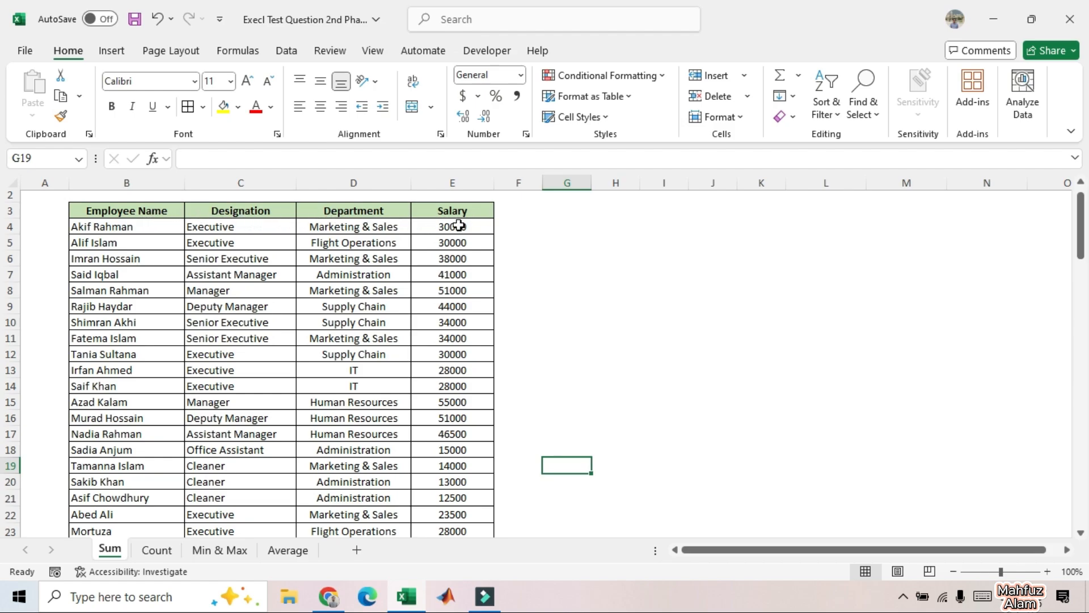
scroll(457, 222, down, 2)
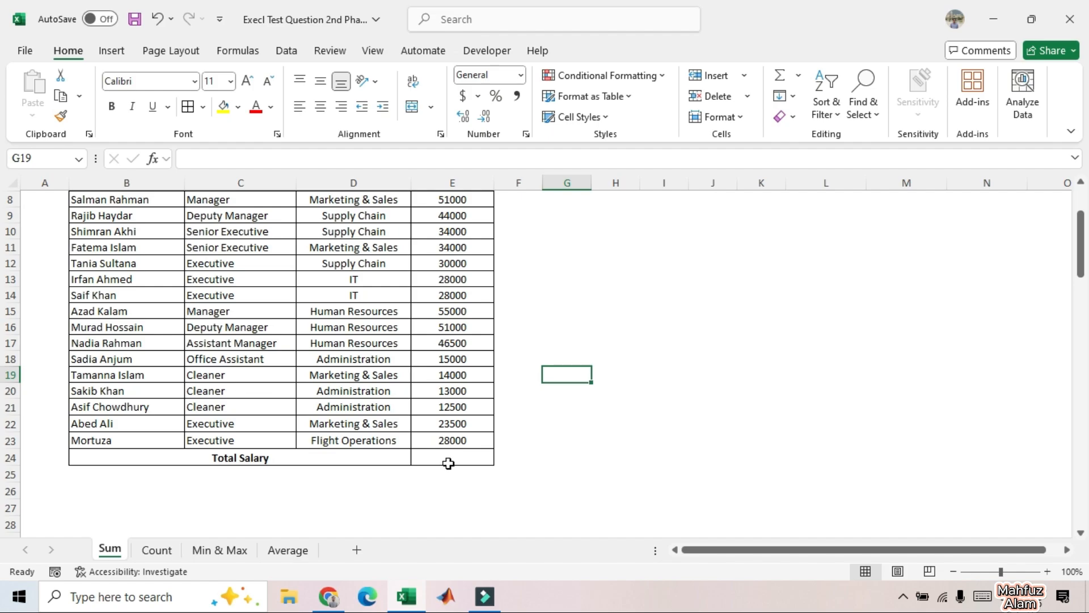
click(448, 463)
double_click(451, 458)
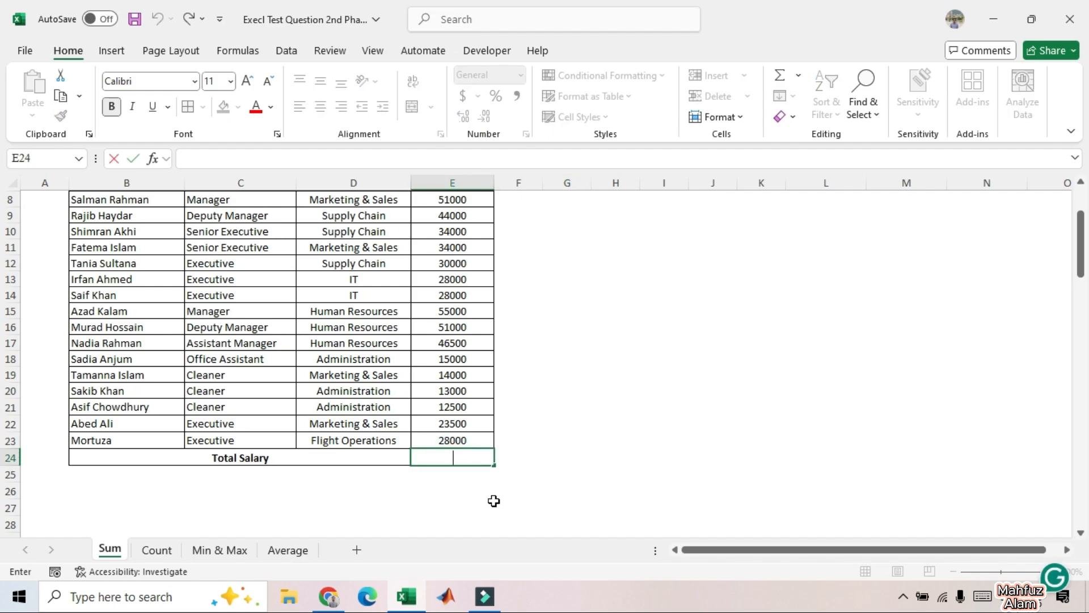
text(=)
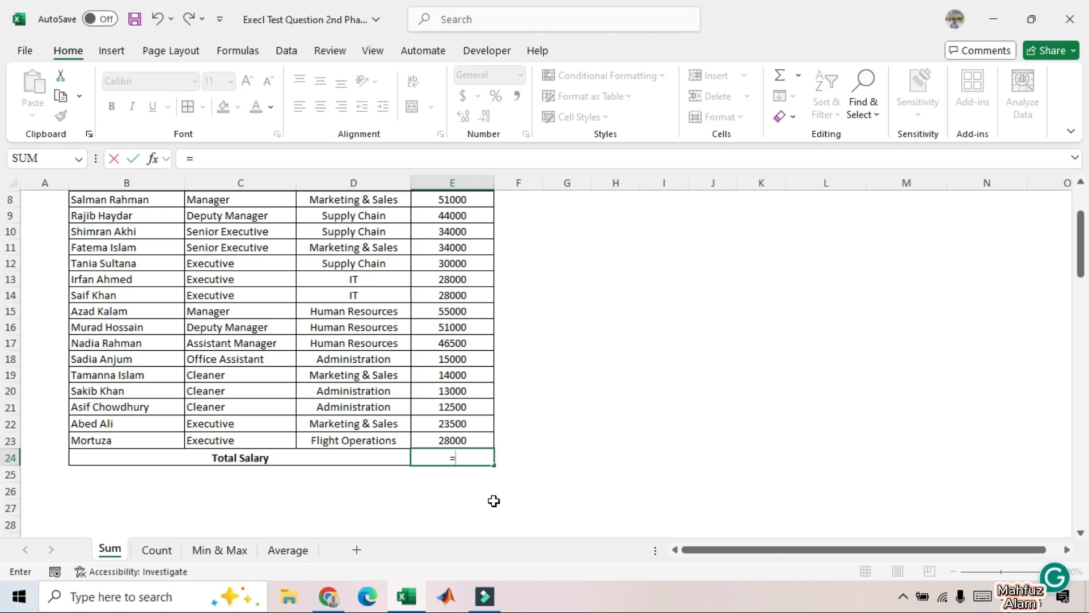
text(SUM)
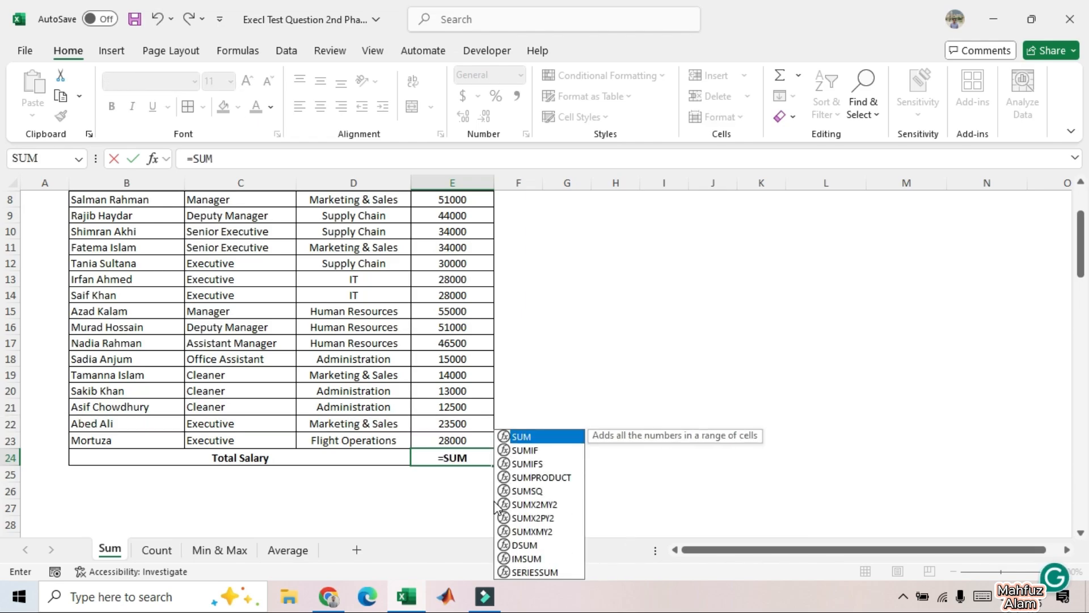
double_click(541, 439)
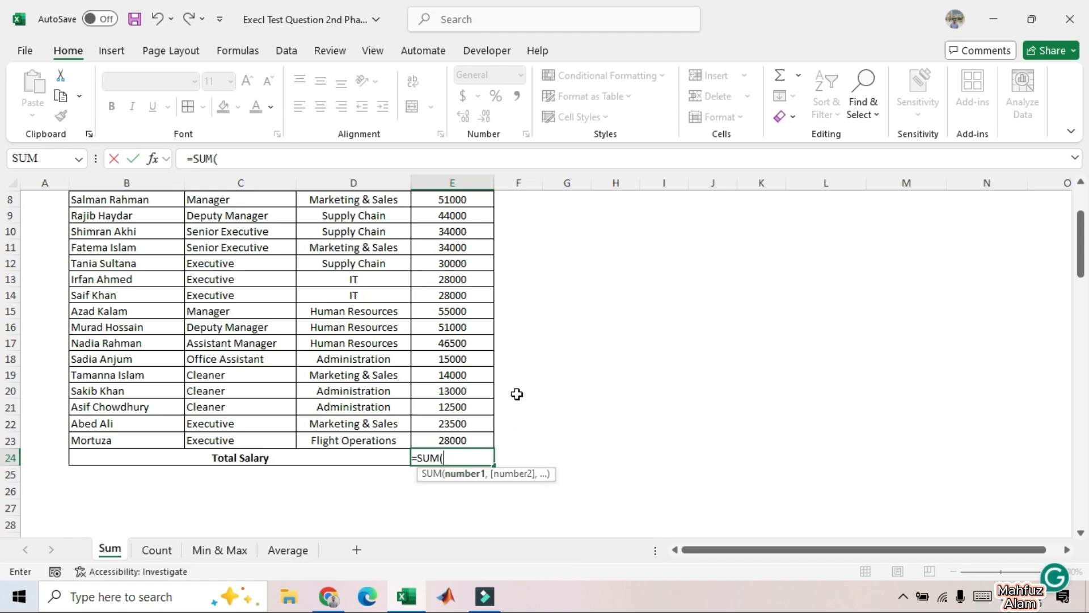
scroll(505, 336, up, 2)
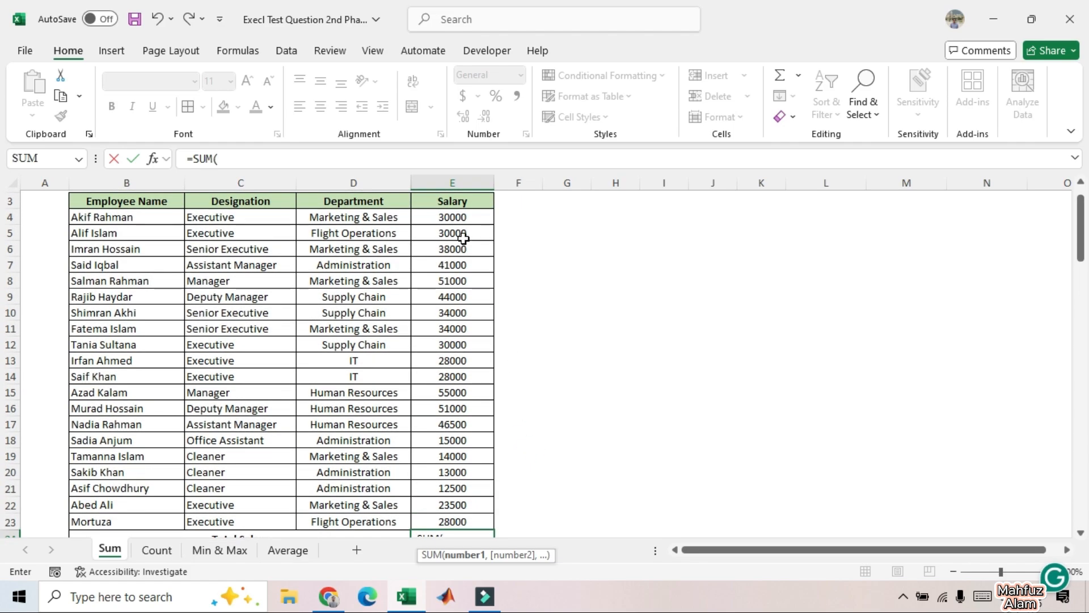
drag(447, 218, 451, 496)
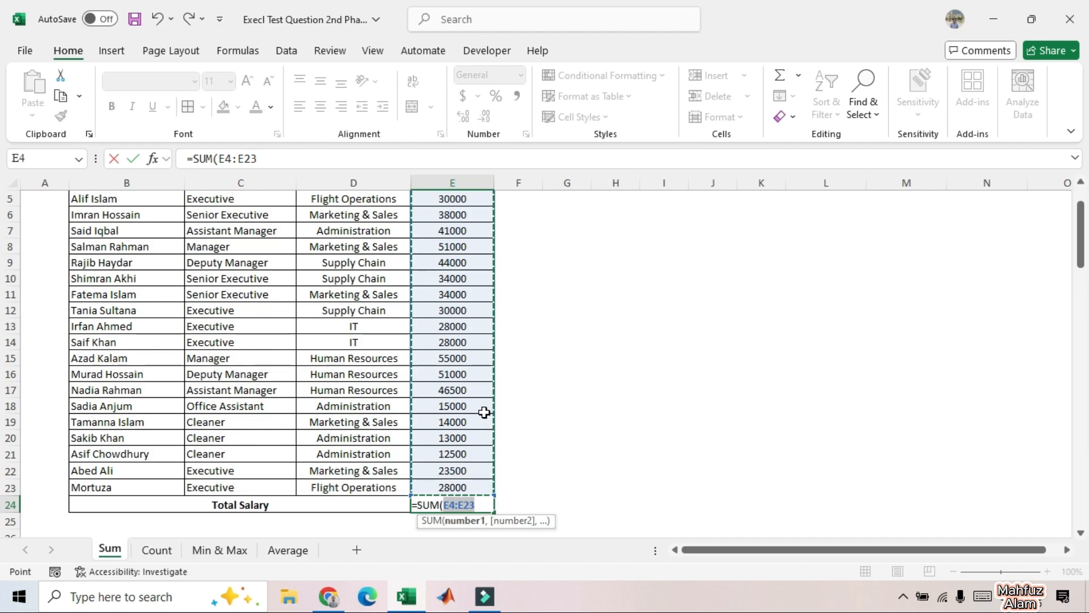
text())
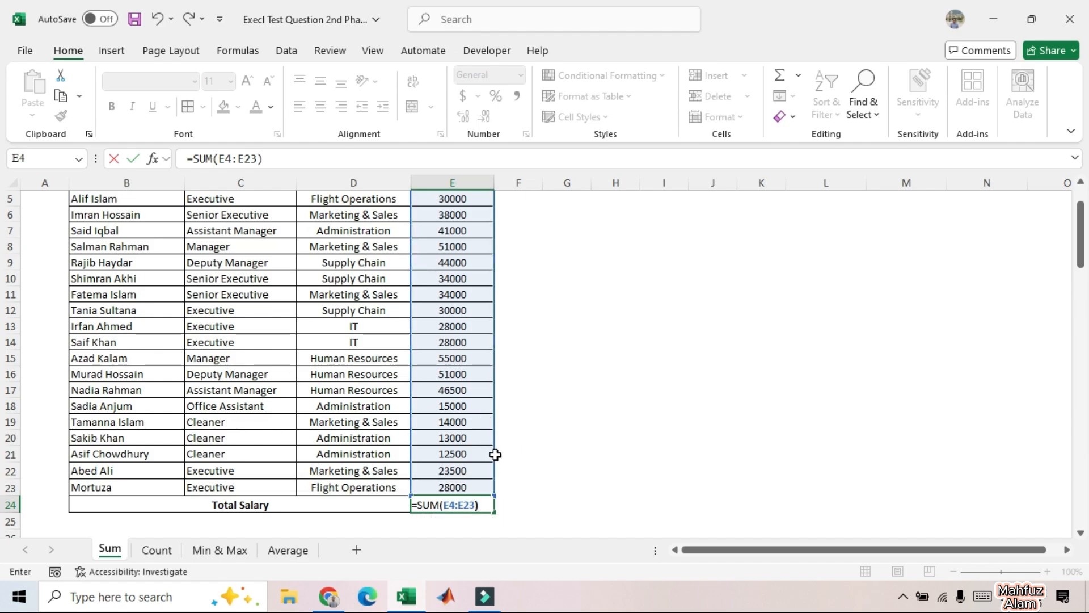
key(Return)
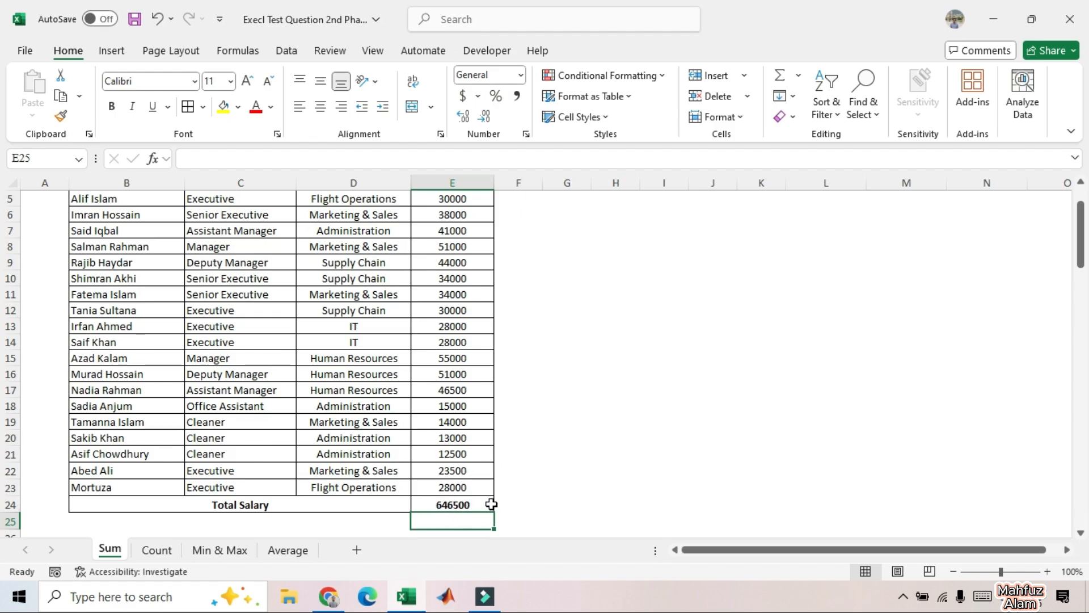
Step: Check the Total Salary formula in E24 against the first and last salary rows, 4 and 23
click(471, 504)
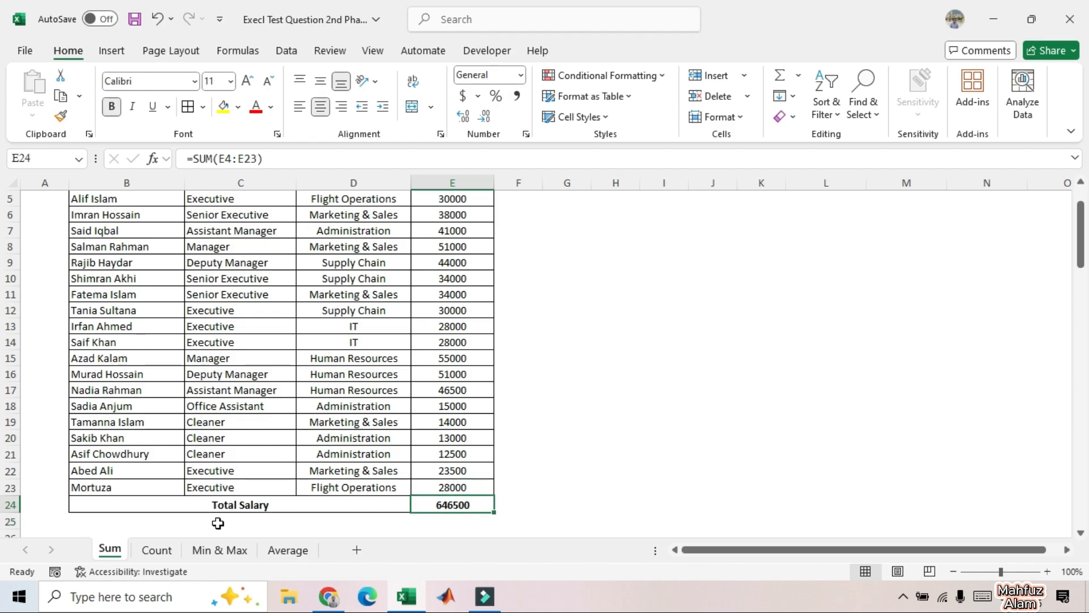
double_click(469, 504)
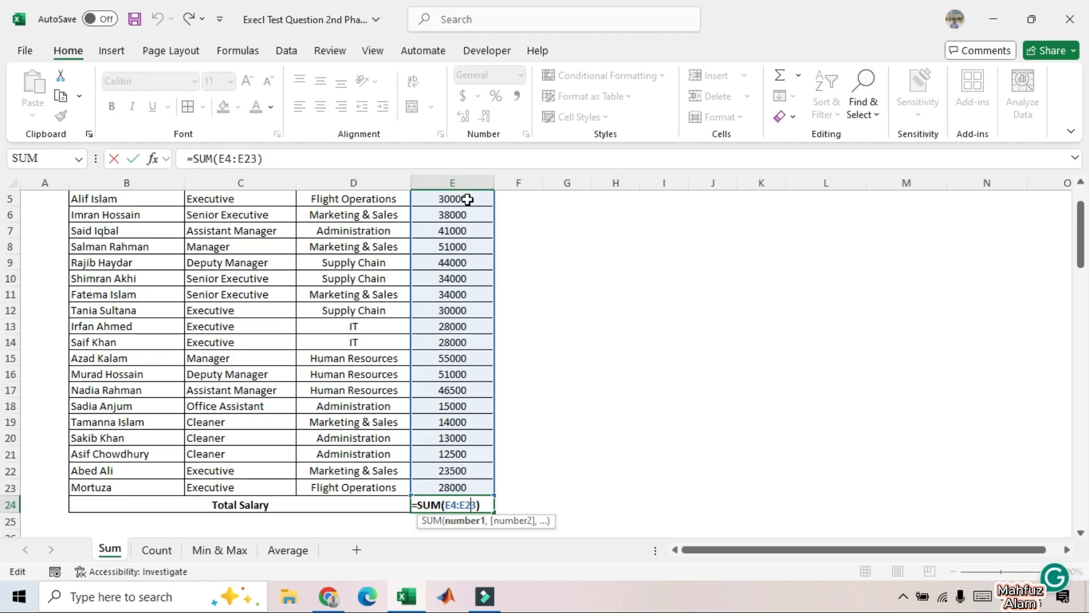
scroll(470, 201, up, 1)
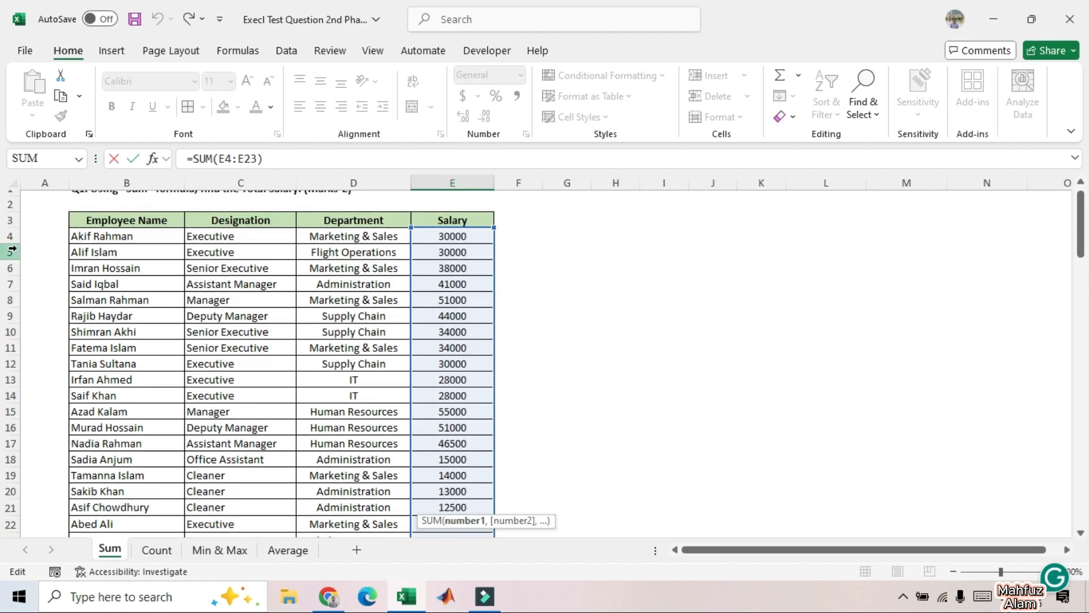
click(12, 233)
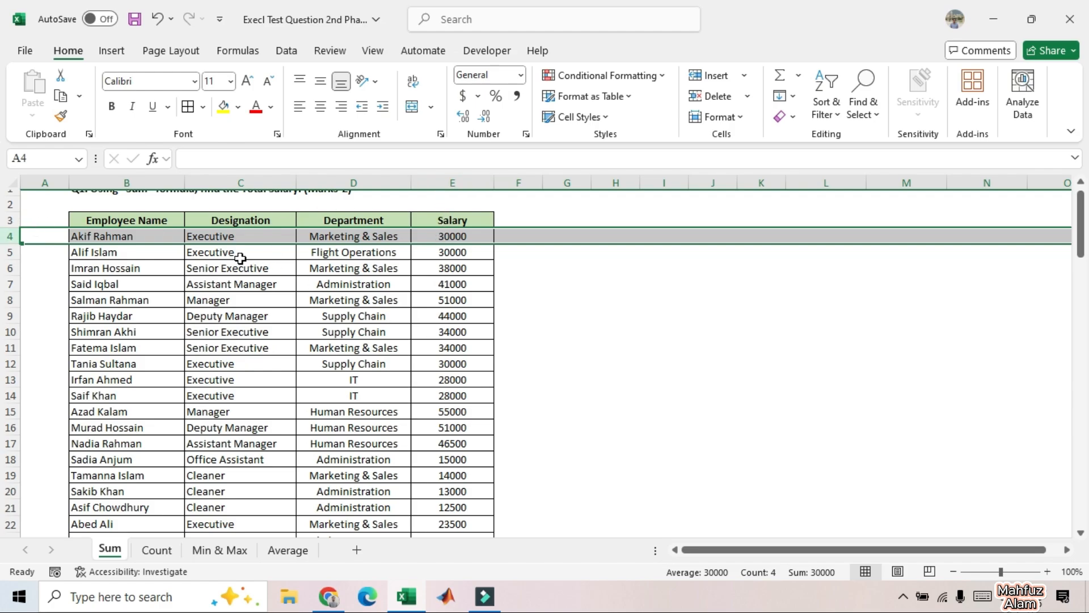
scroll(233, 262, down, 2)
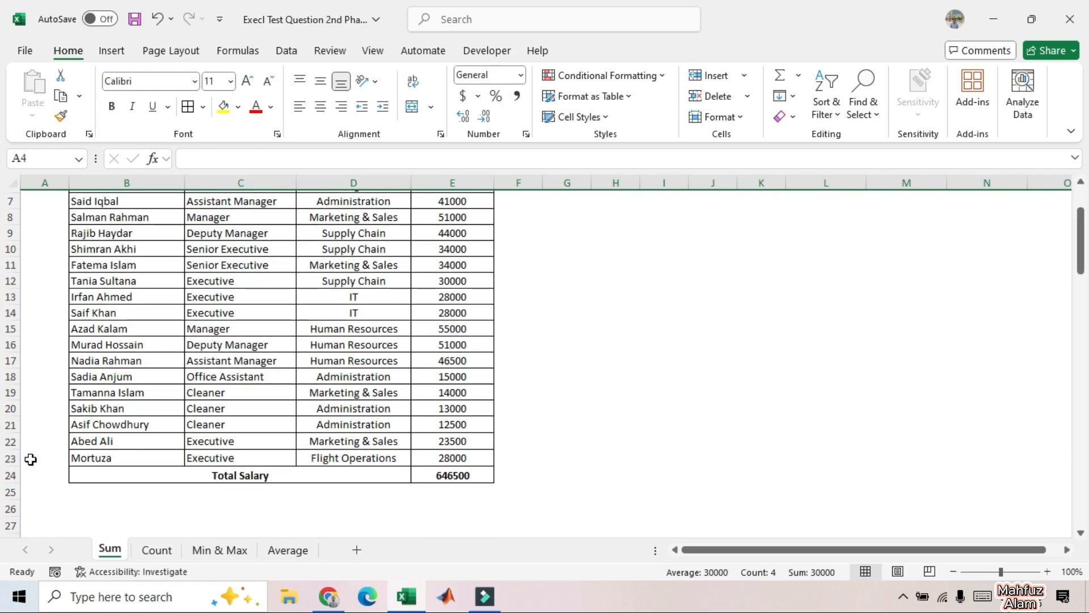
click(12, 457)
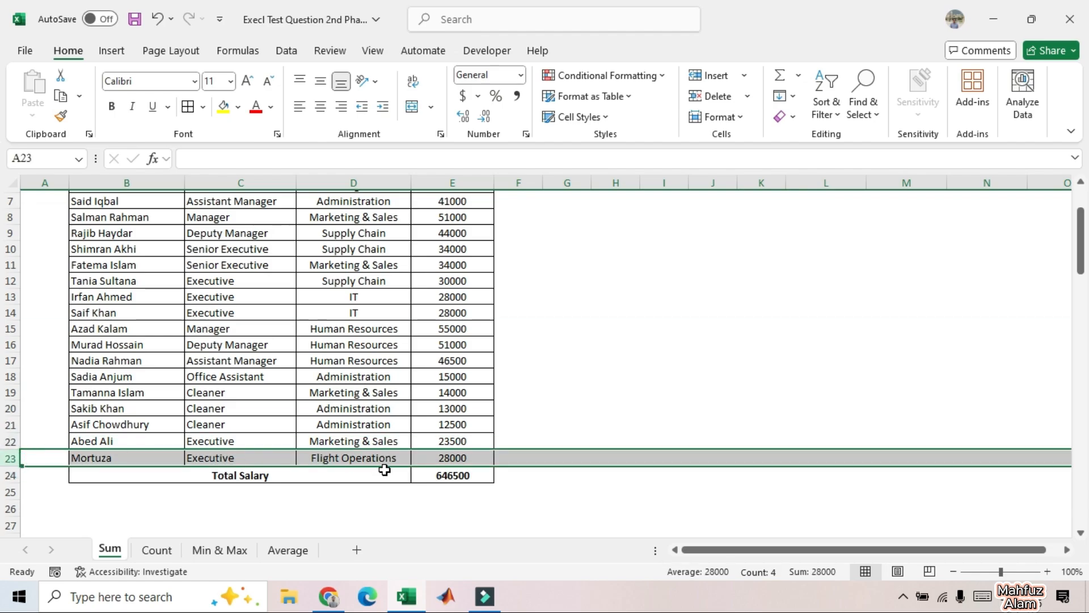
click(574, 492)
scroll(479, 244, up, 2)
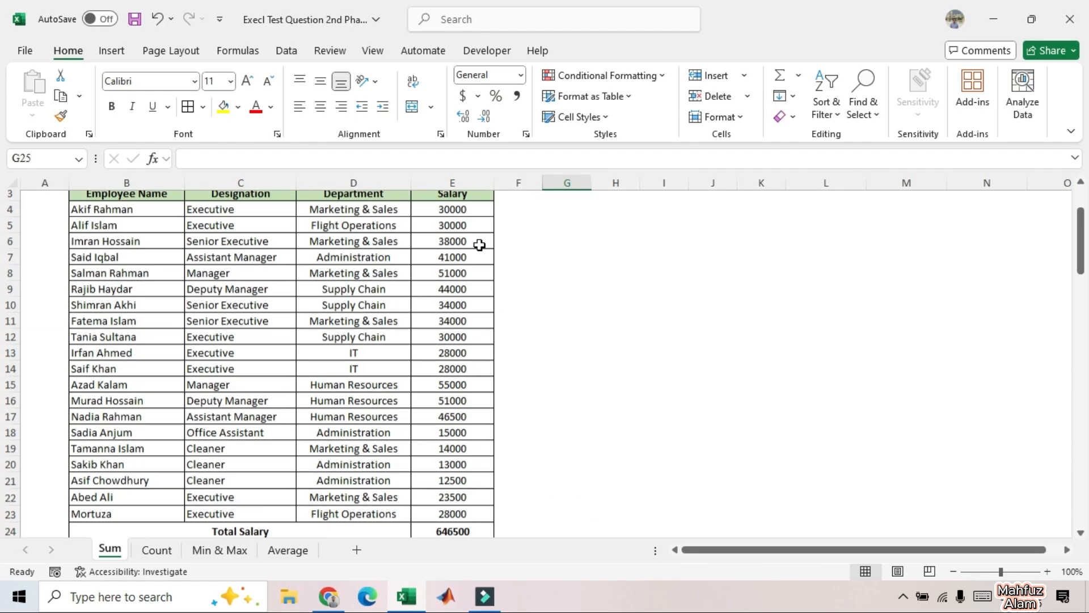
scroll(460, 509, down, 1)
click(448, 508)
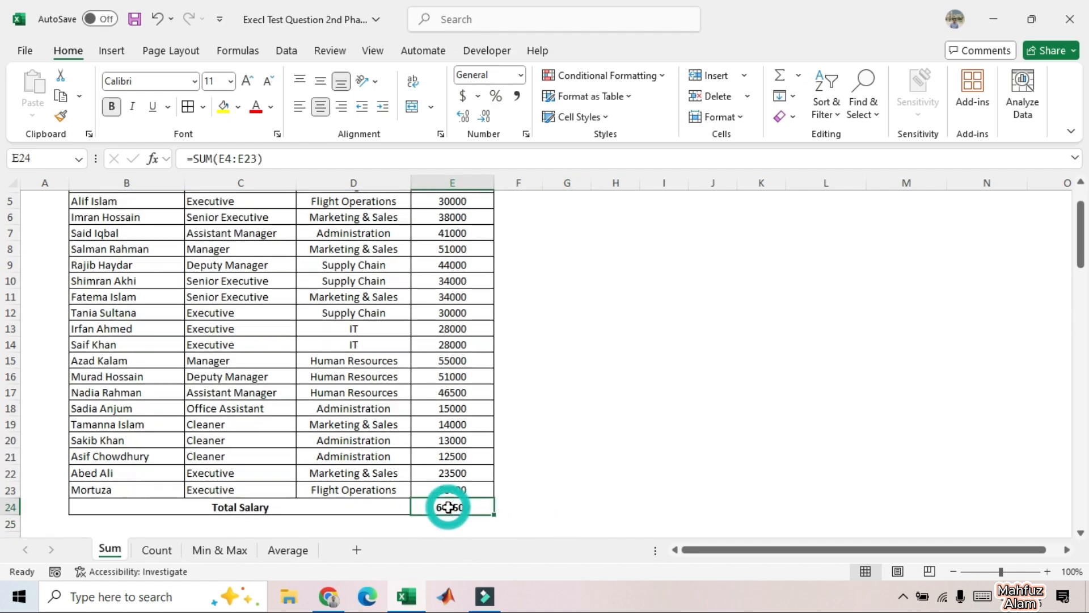
click(538, 503)
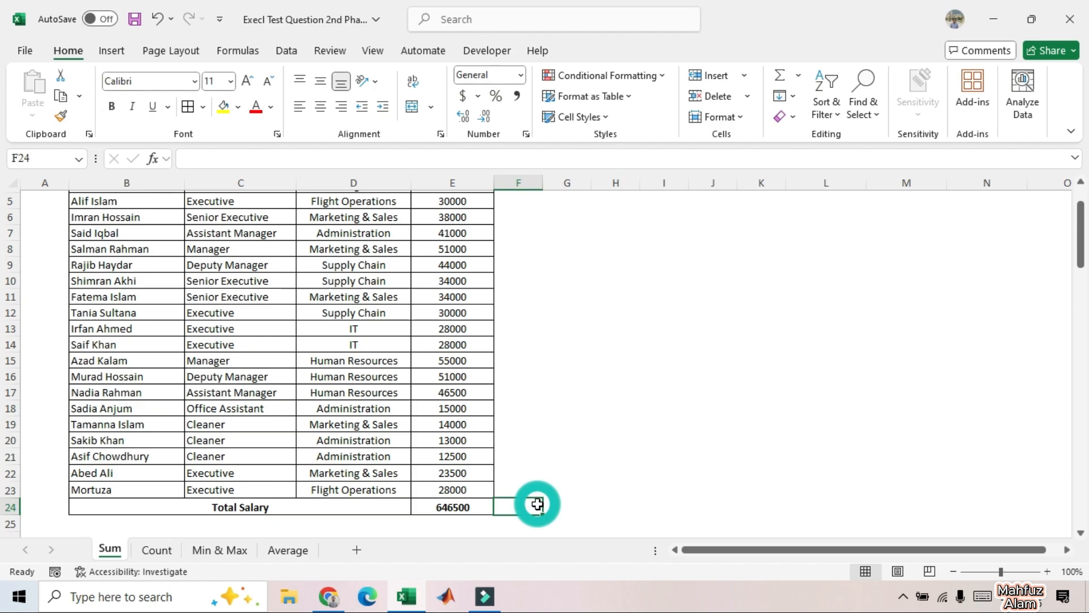
Step: On the Count sheet, calculate Total Employees in cell H7 with the formula =COUNT(E4:E23)
click(153, 553)
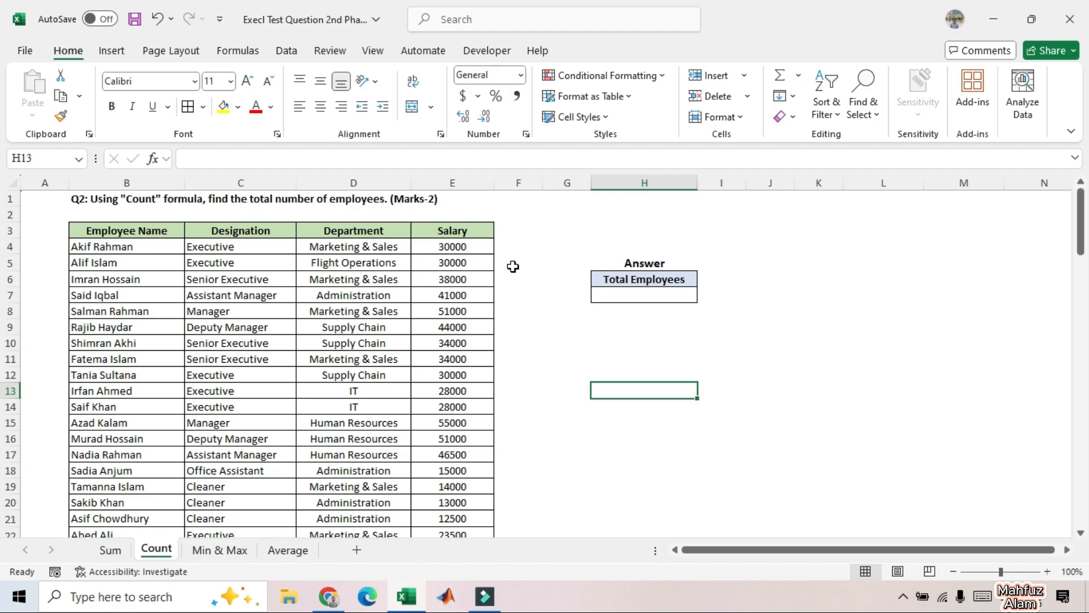
click(630, 295)
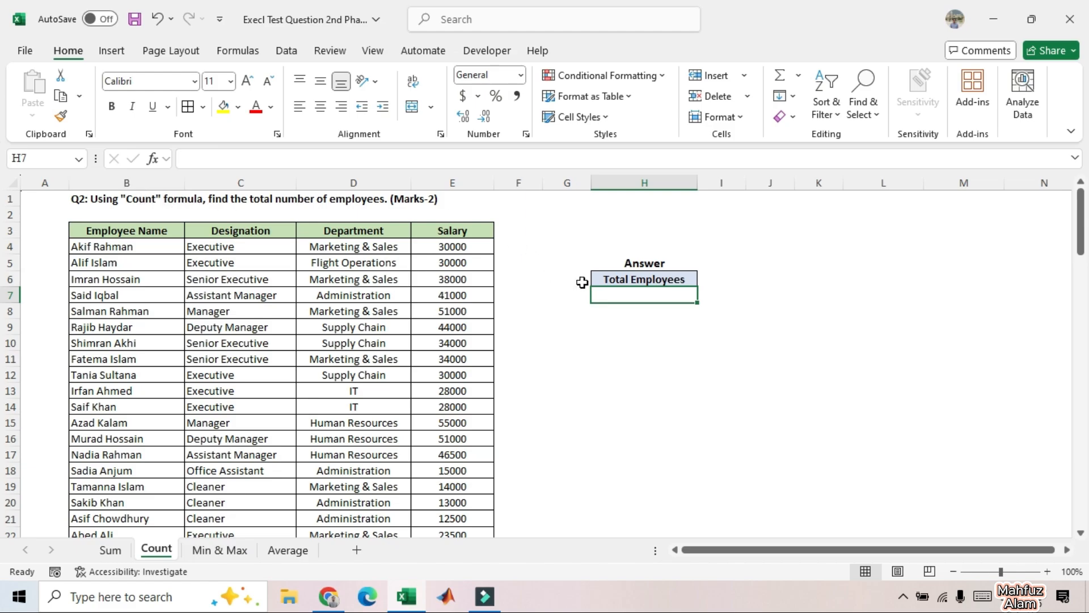
double_click(618, 296)
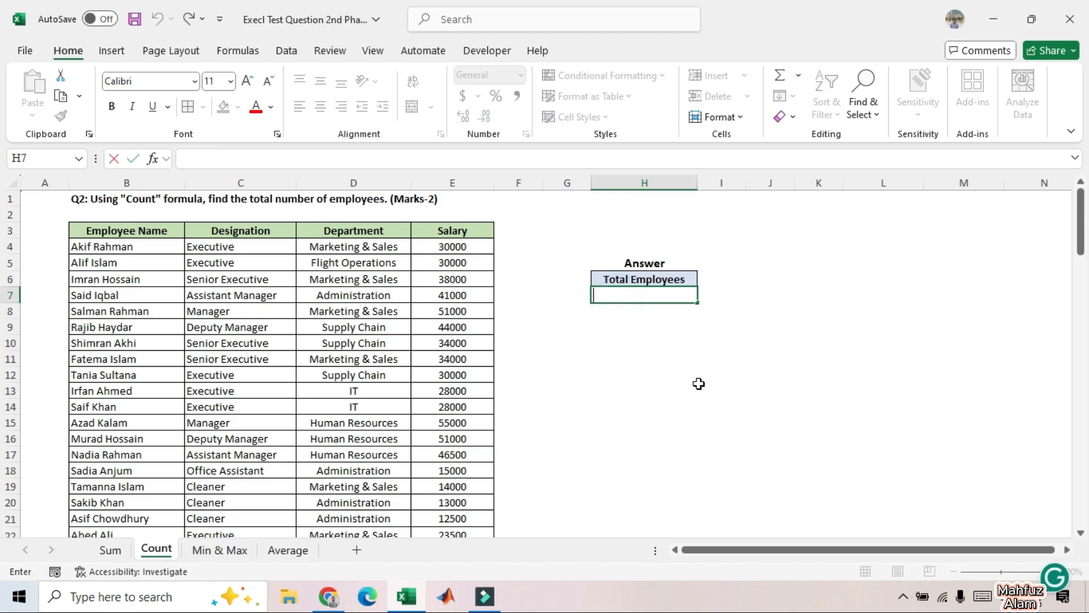
text(=COUNT)
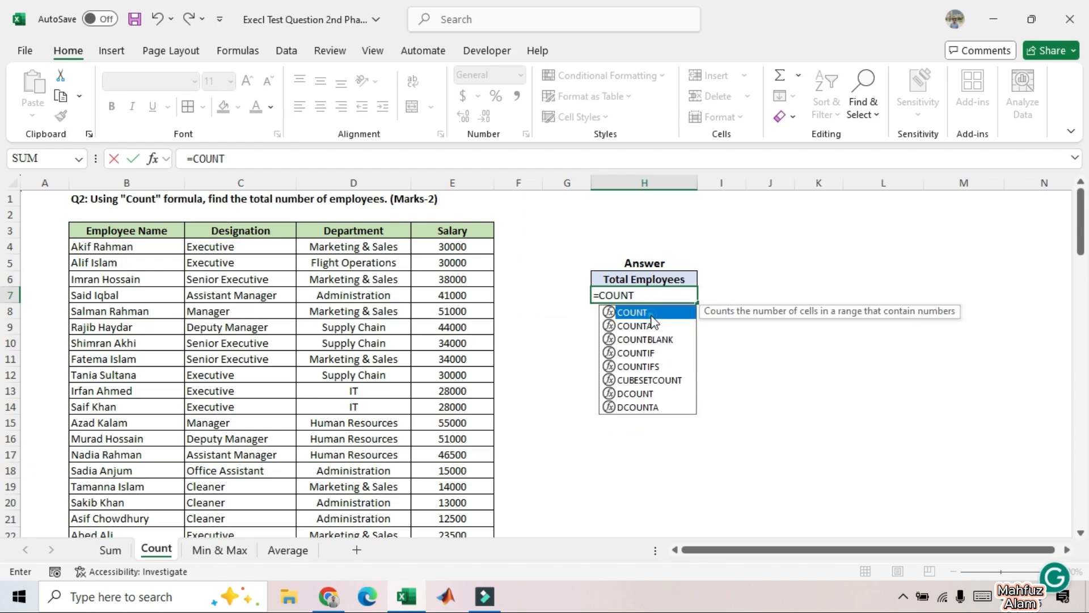
text(()
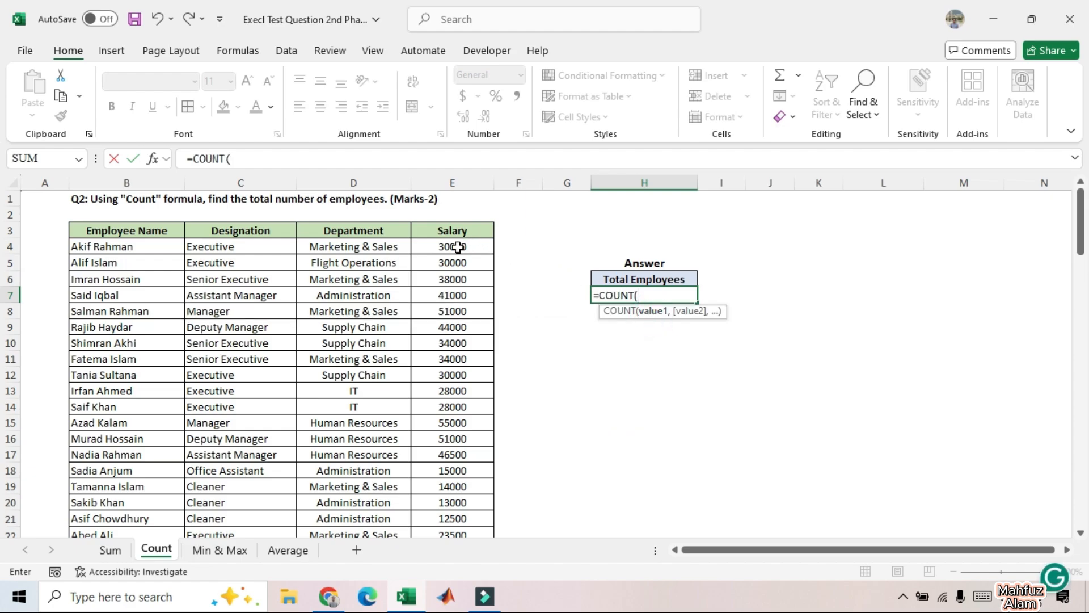
drag(457, 247, 453, 503)
text())
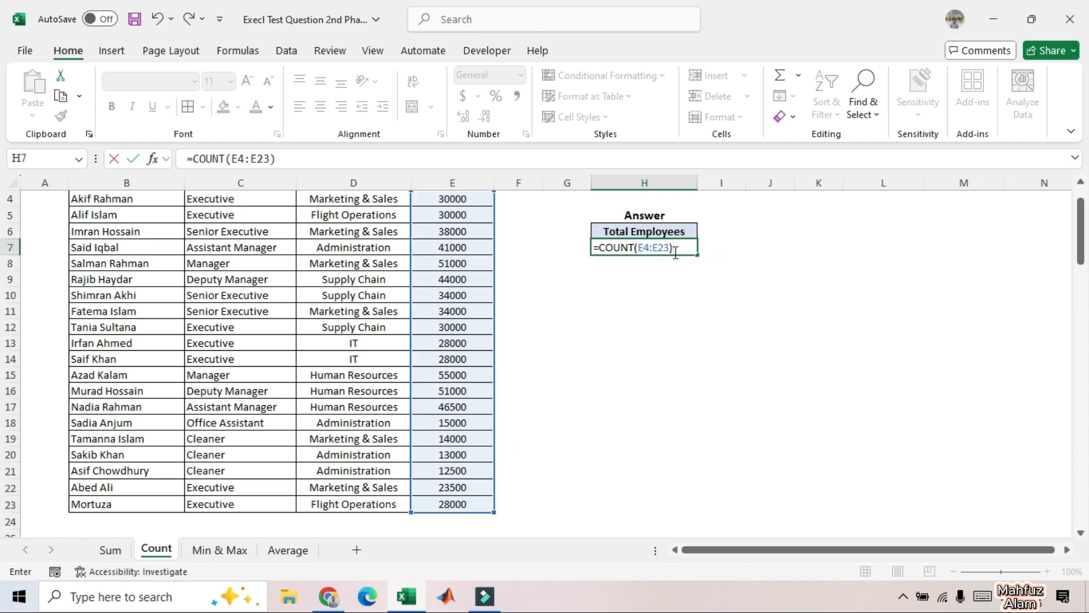
key(Return)
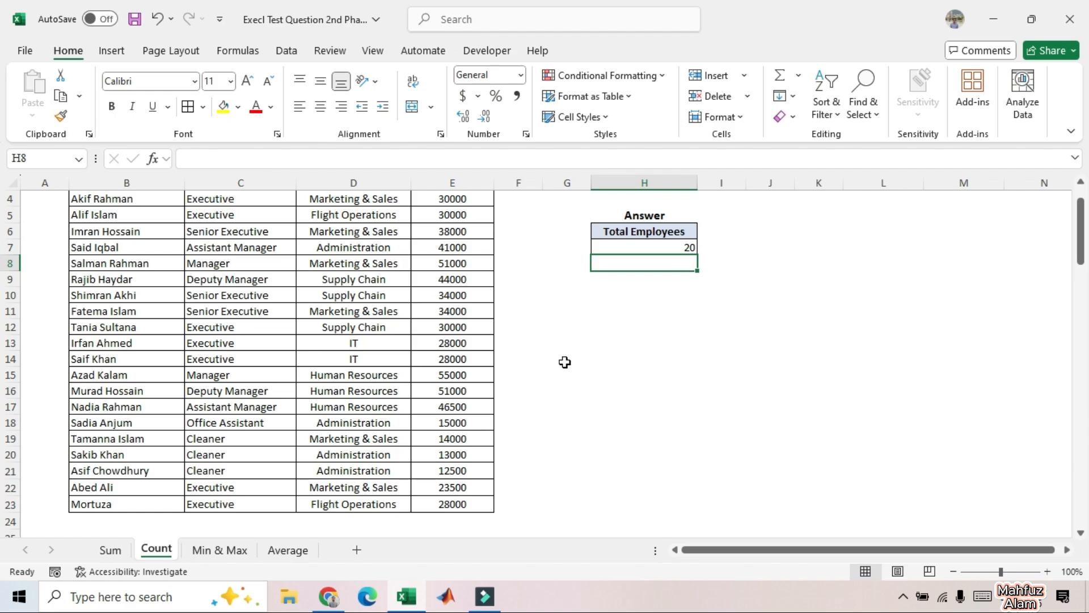
Step: Review the employee list and the range used by the Total Employees formula in H7
scroll(347, 340, up, 1)
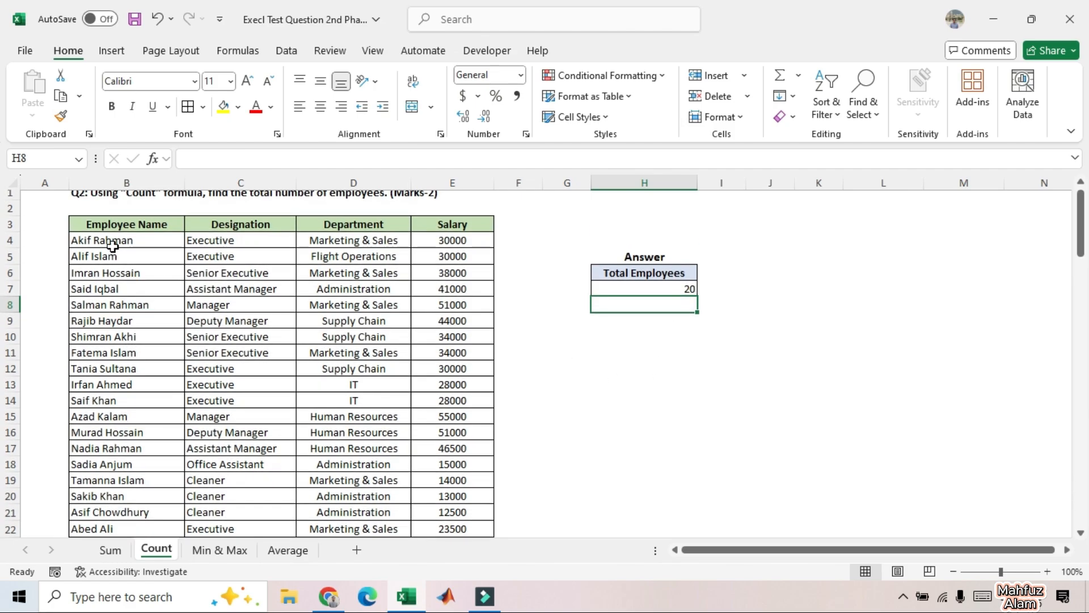
scroll(108, 407, down, 1)
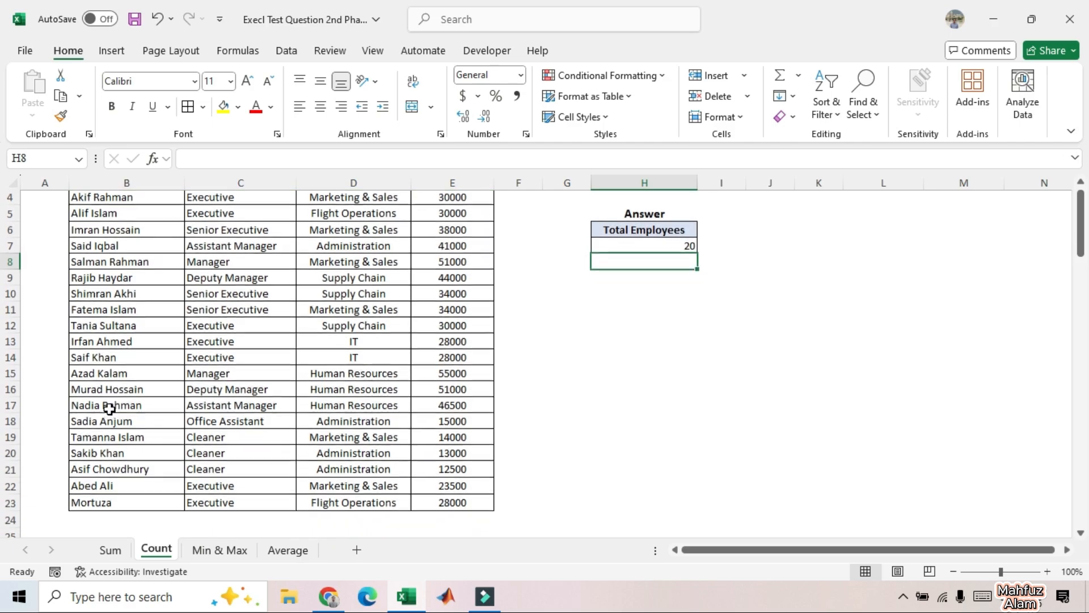
scroll(260, 394, up, 1)
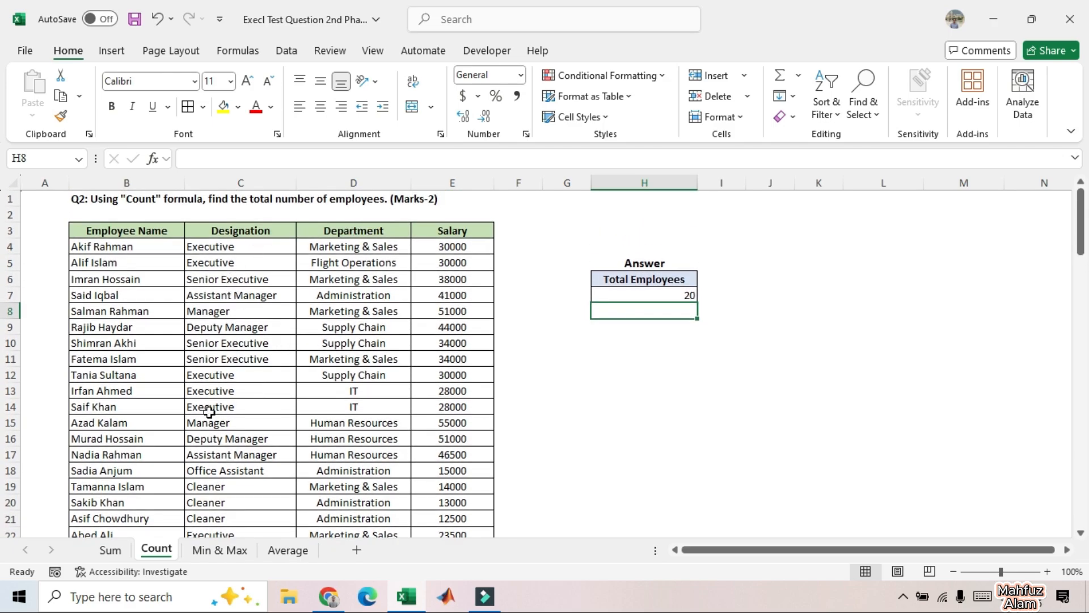
click(638, 360)
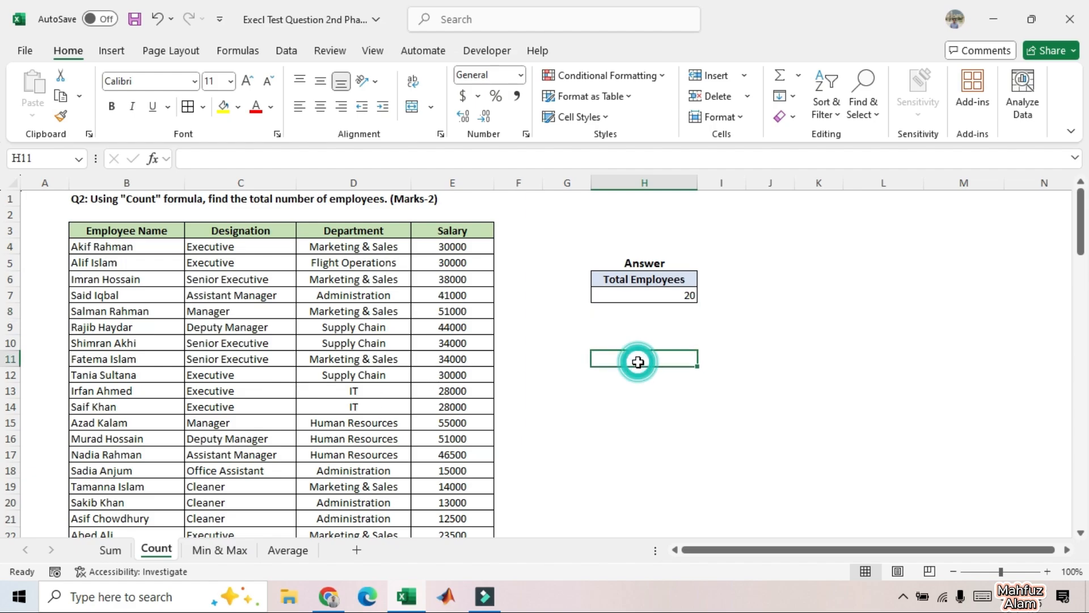
click(656, 301)
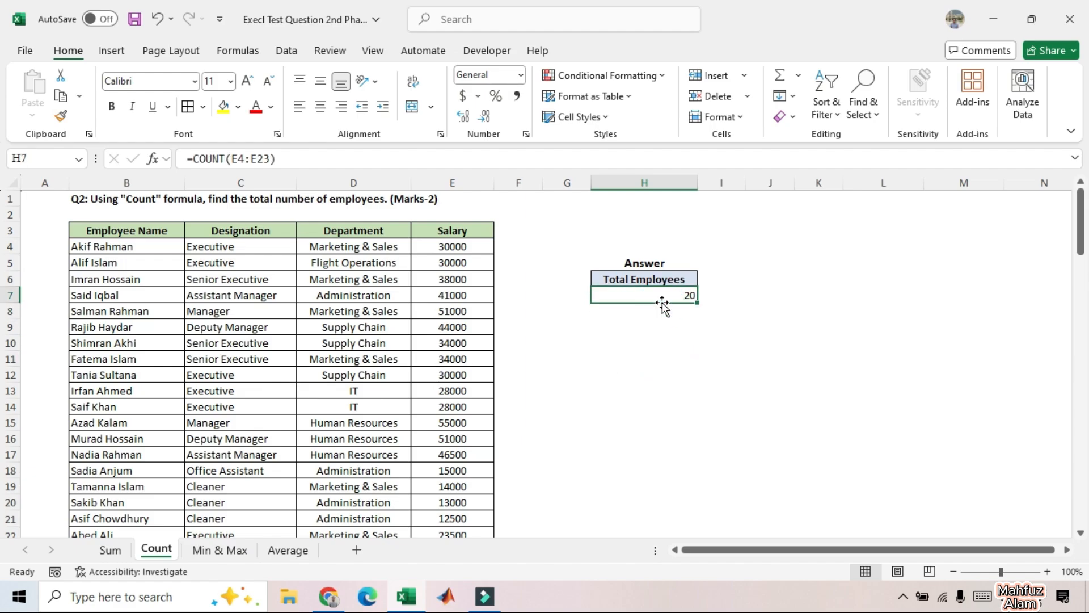
click(337, 157)
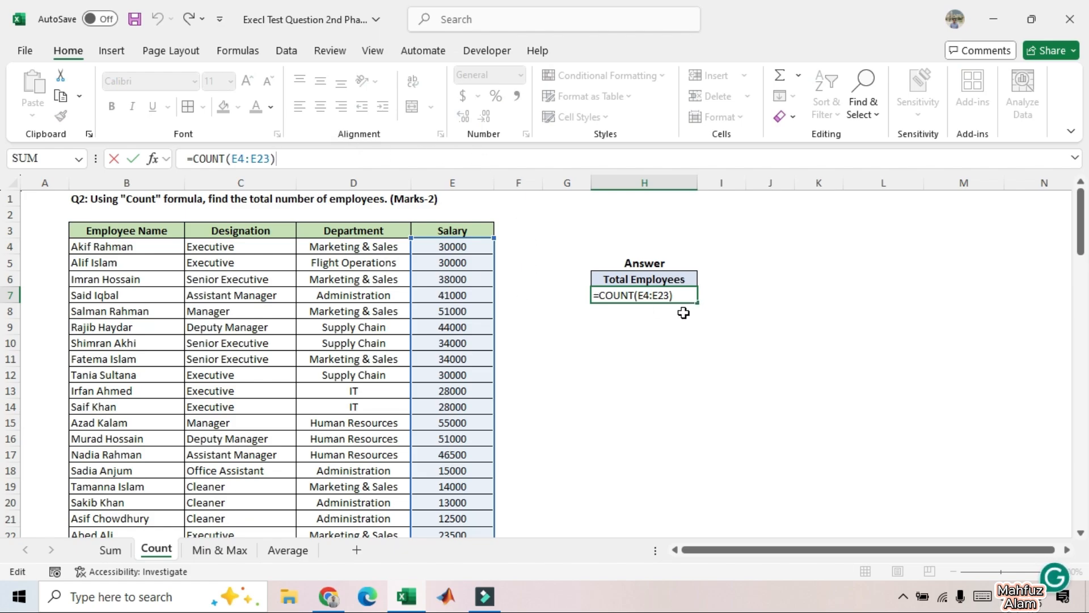
click(666, 328)
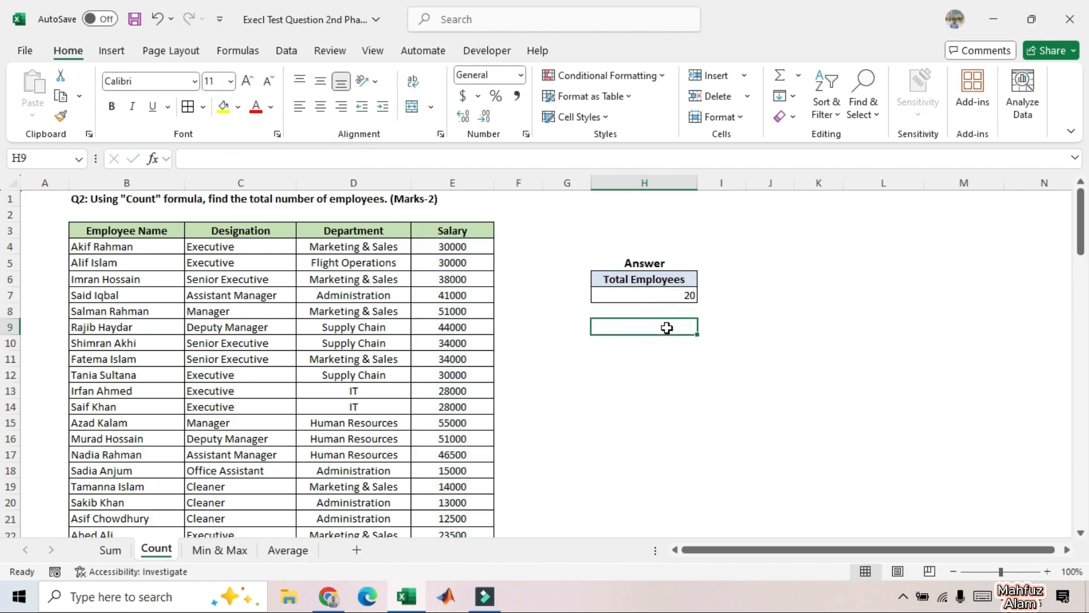
click(600, 344)
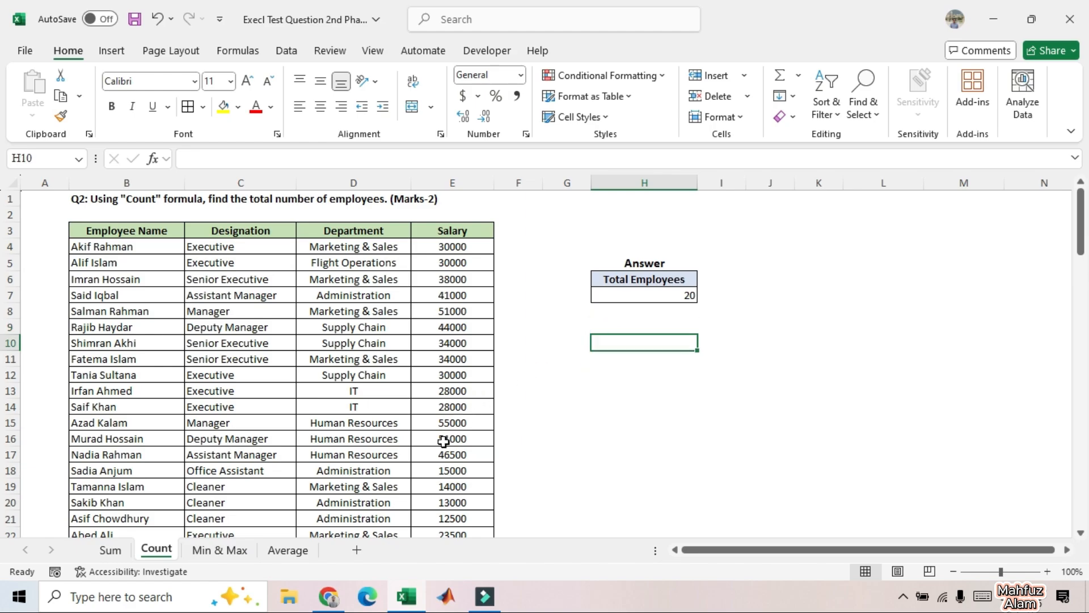
scroll(443, 441, down, 1)
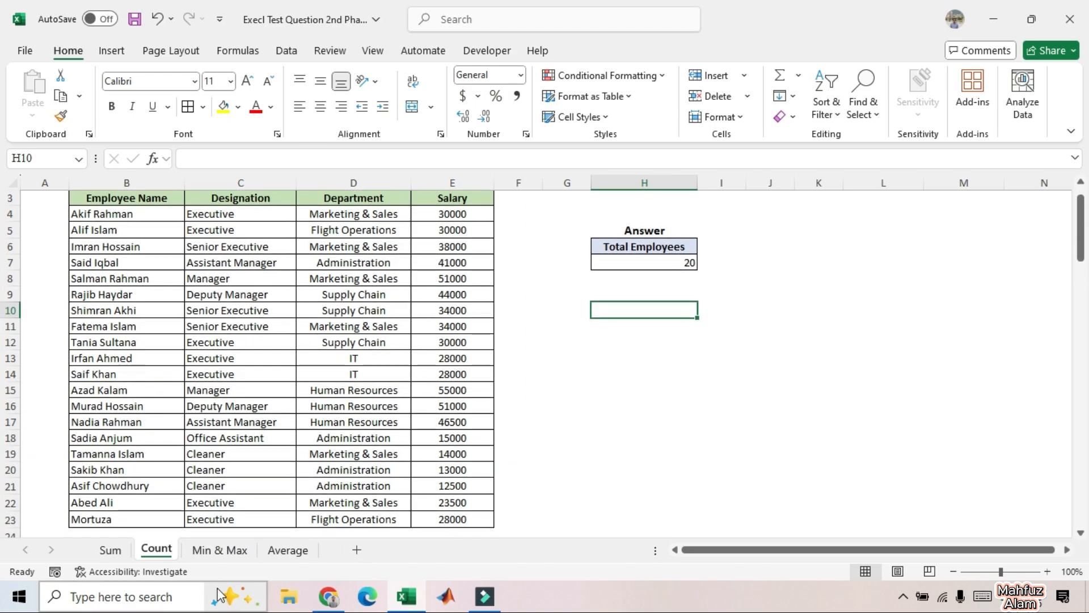
Step: On the Min & Max sheet, calculate the Minimum Salary in cell L6 with the formula =MIN(F6:F15)
click(211, 552)
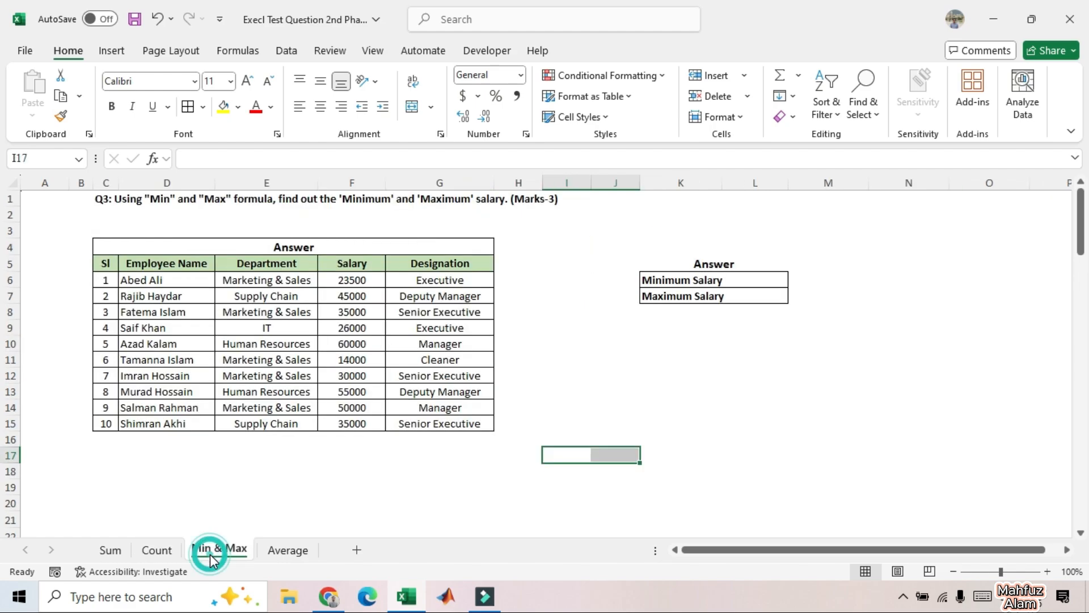
click(377, 484)
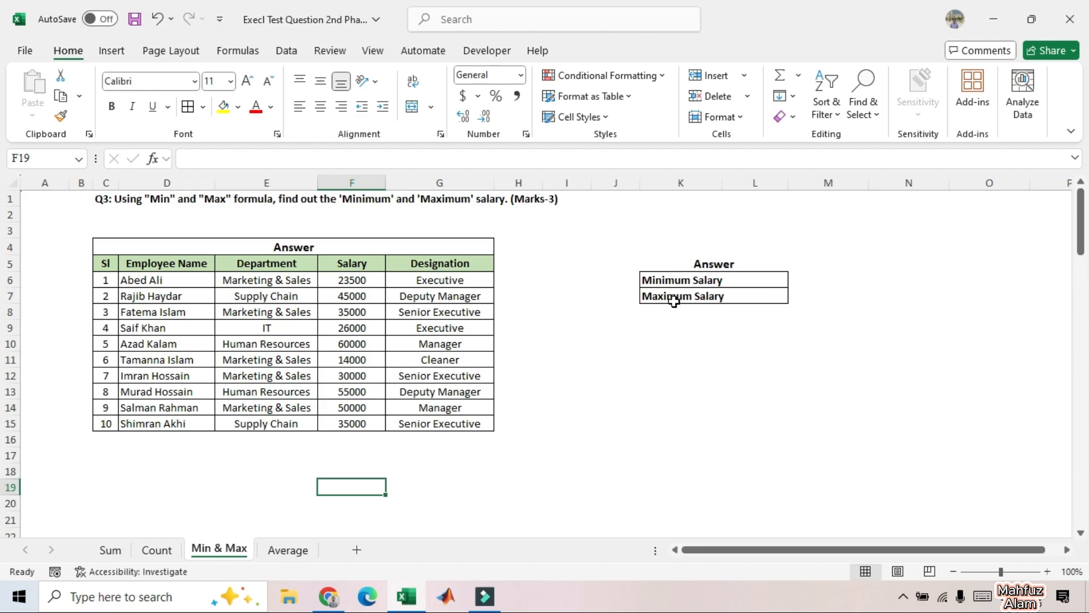
double_click(751, 284)
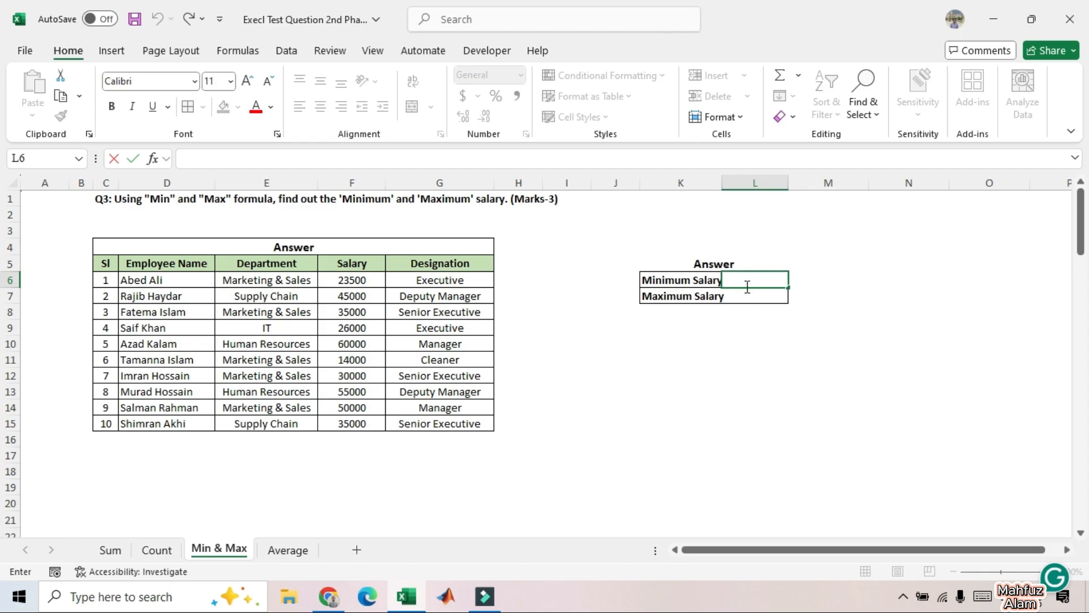
text(=MIN)
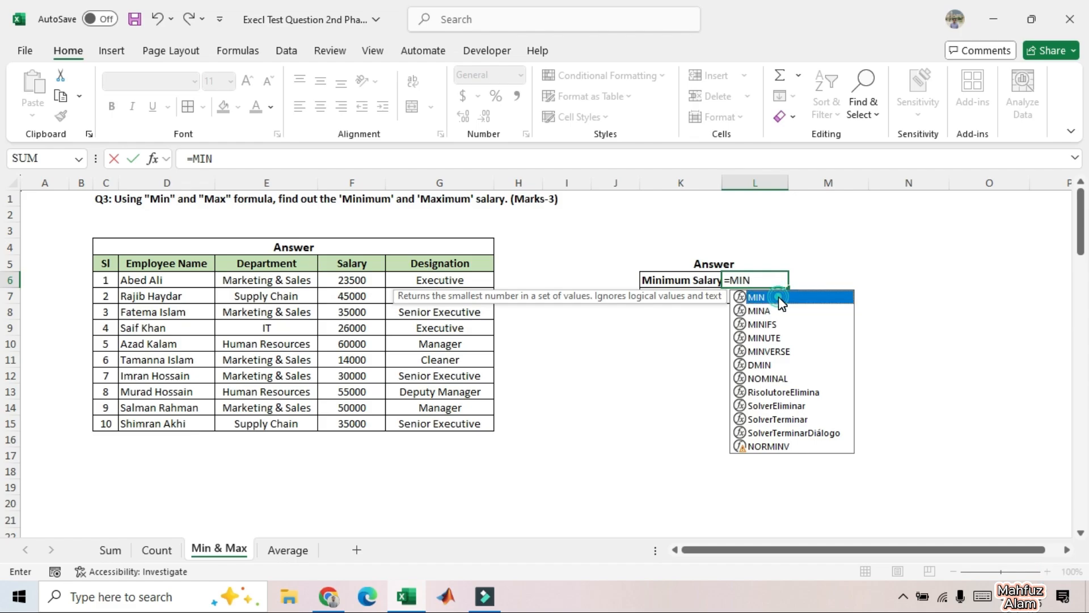
double_click(782, 303)
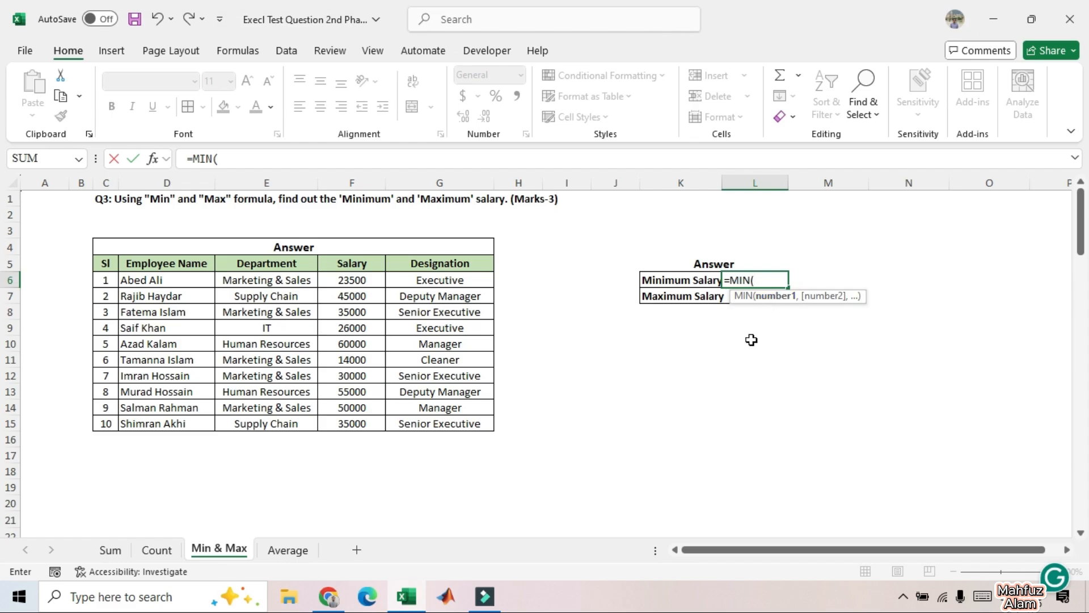
drag(347, 280, 353, 424)
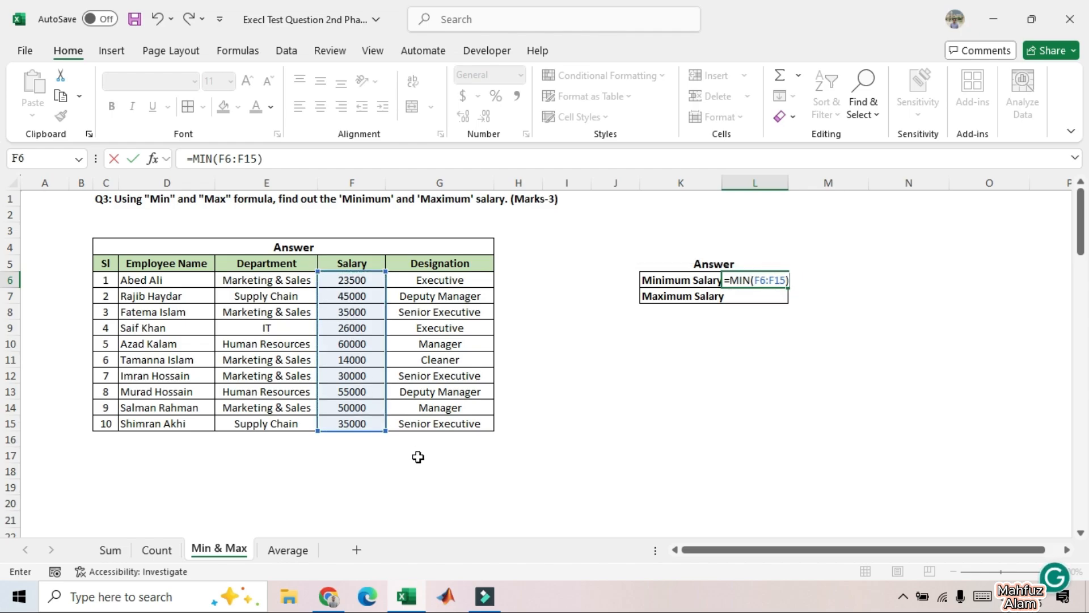
key(Return)
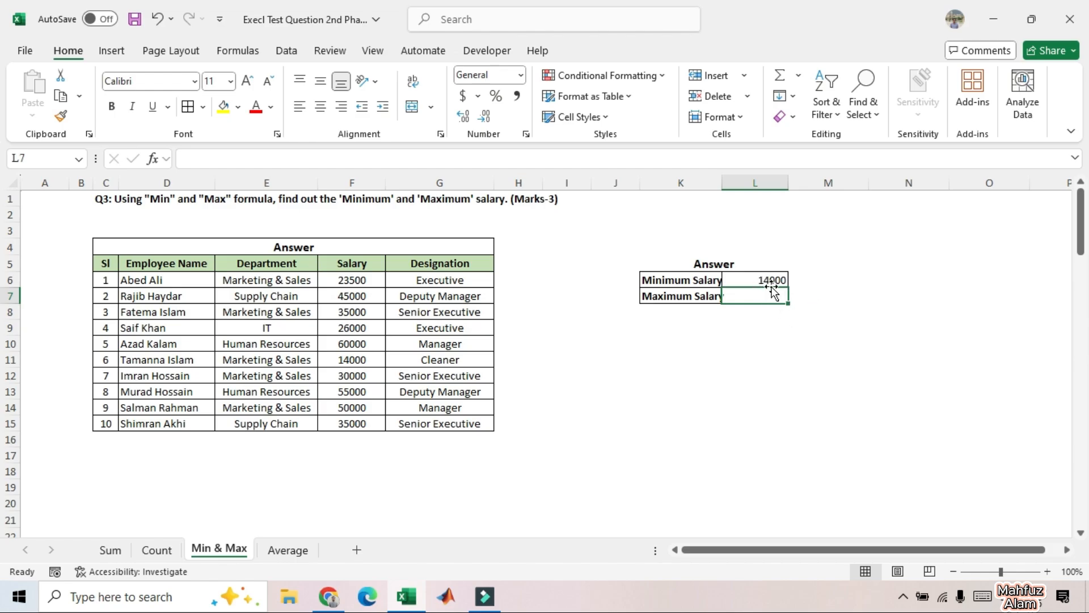
click(351, 366)
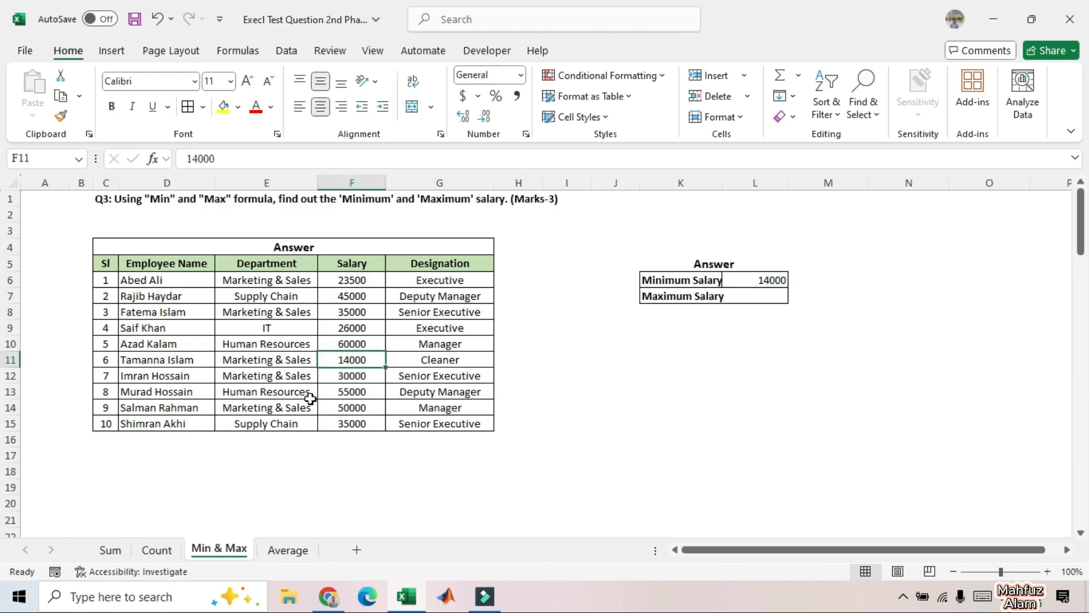
Step: Calculate the Maximum Salary in cell L7 with the formula =MAX(F6:F15) and compare it with the salary column
click(743, 299)
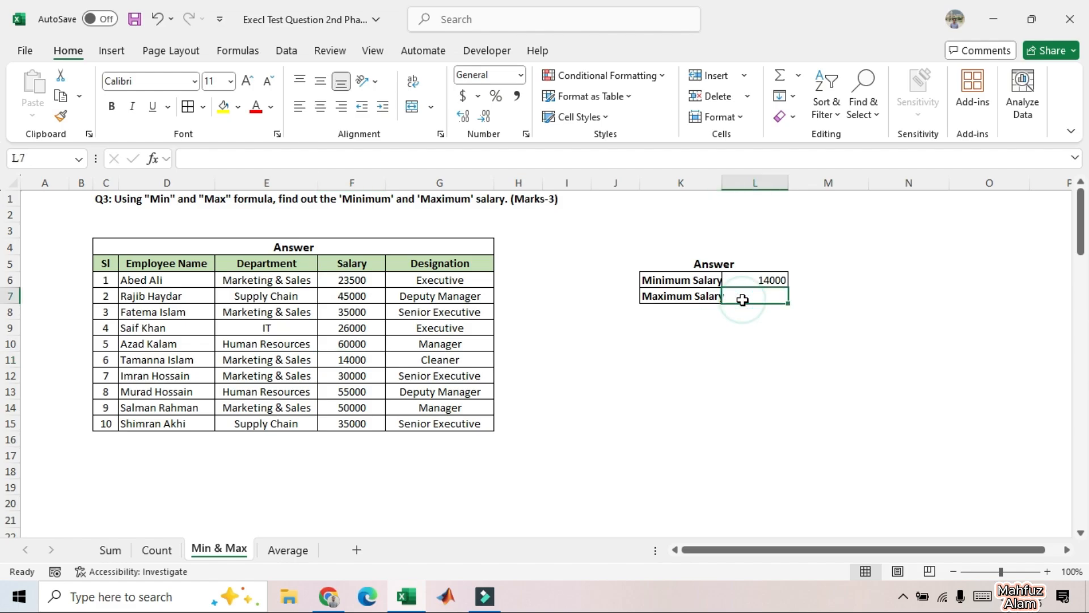
double_click(743, 299)
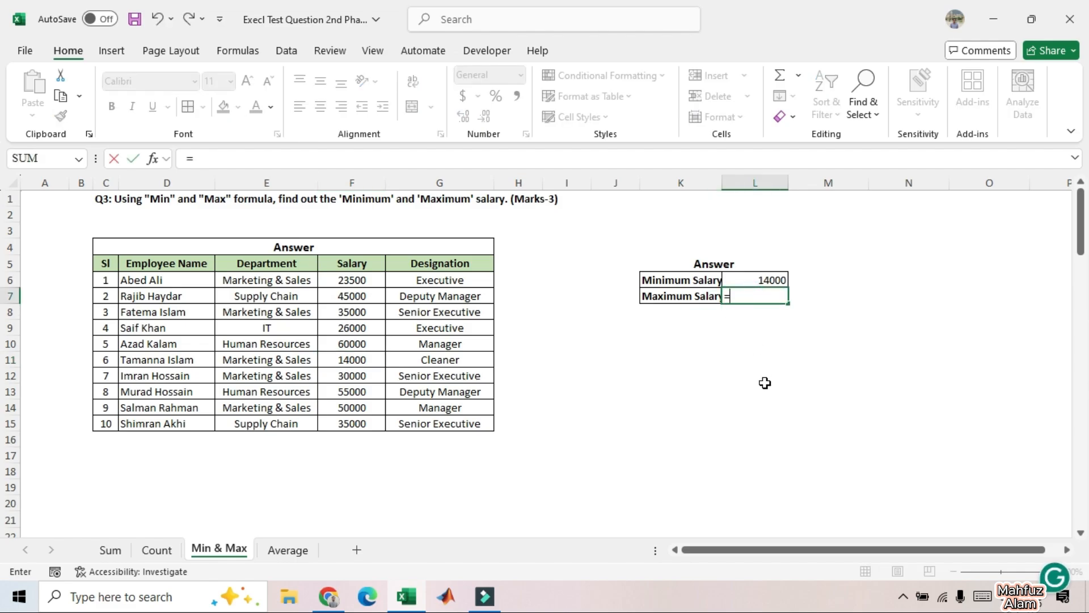
text(=MAX)
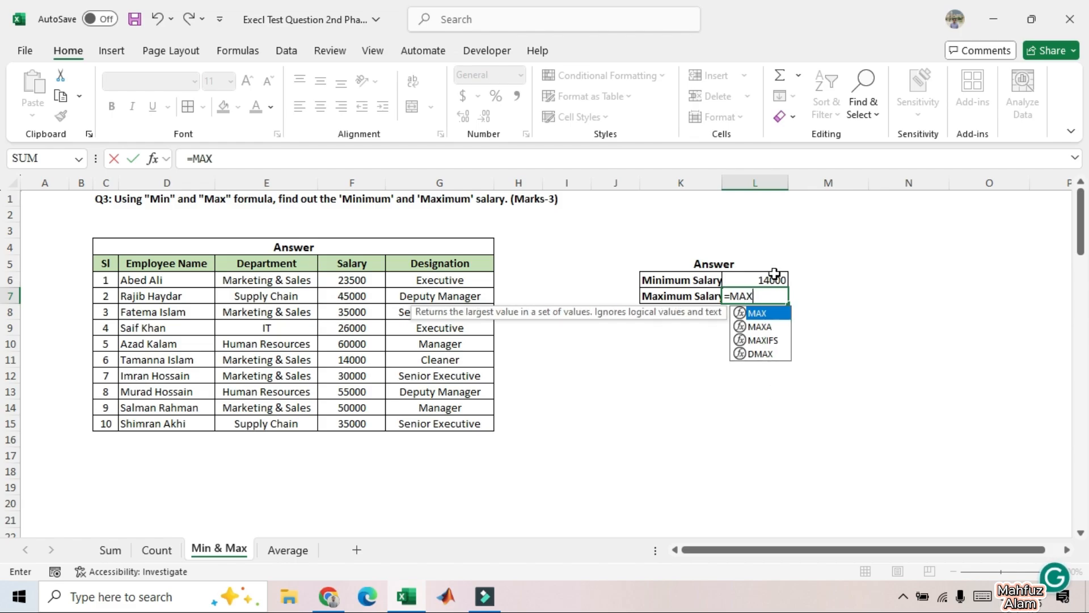
double_click(779, 314)
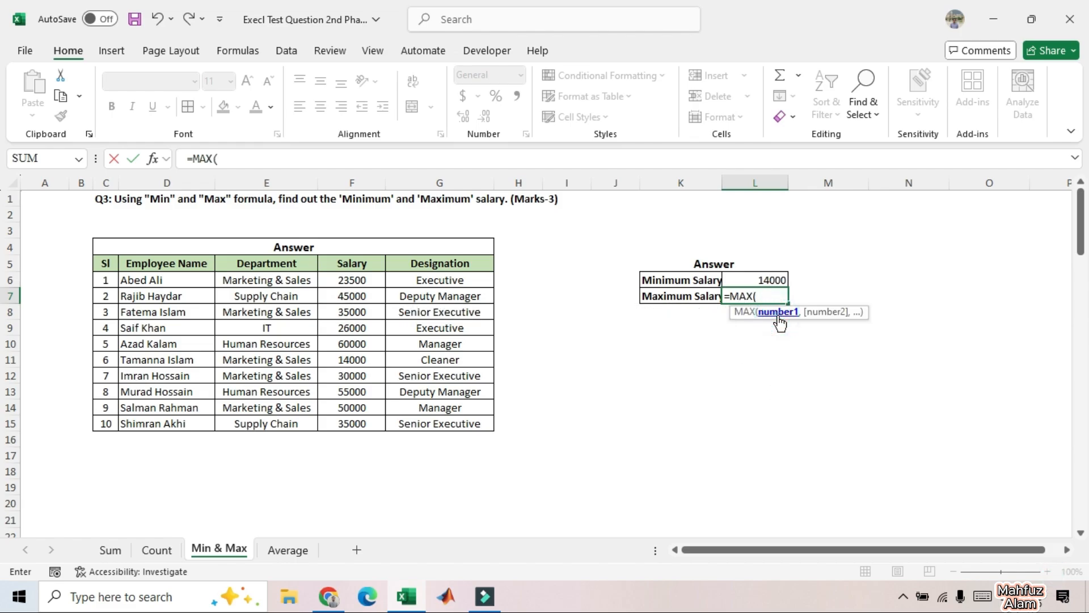
click(338, 280)
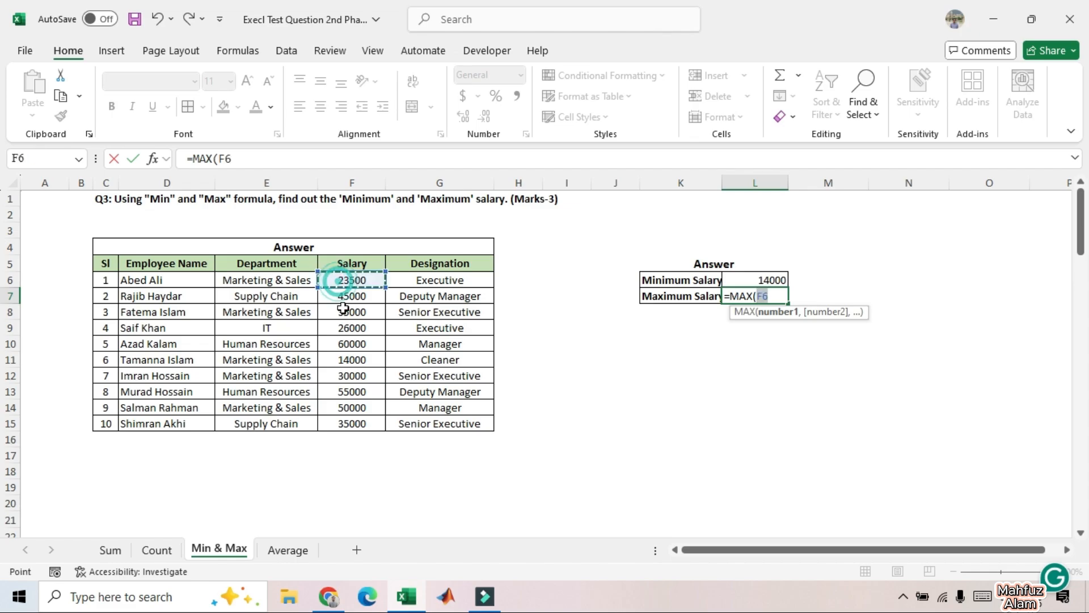
drag(343, 308, 347, 425)
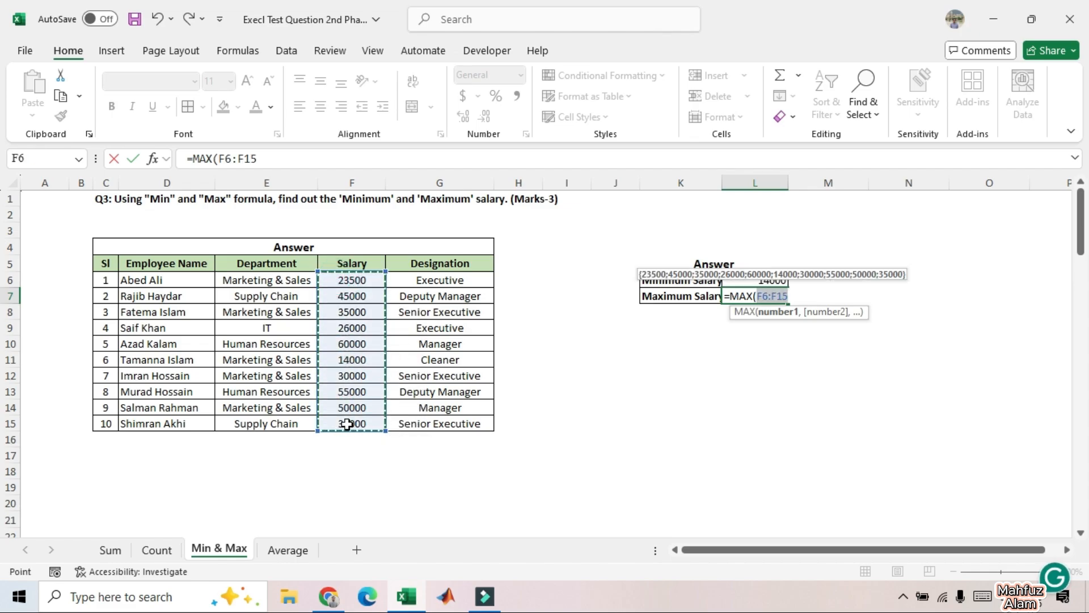
text())
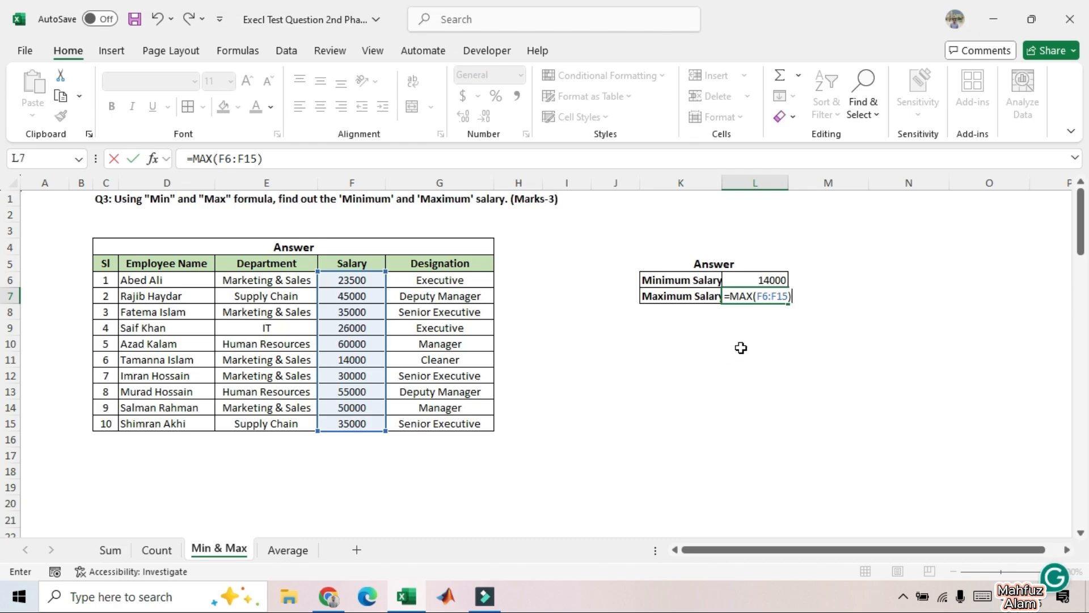
key(Return)
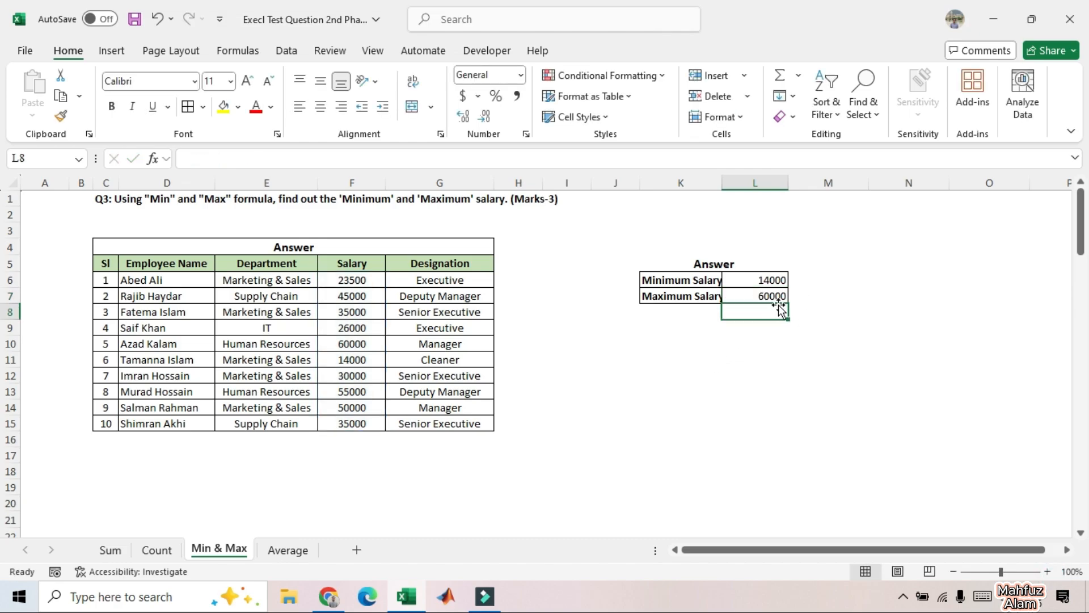
click(363, 341)
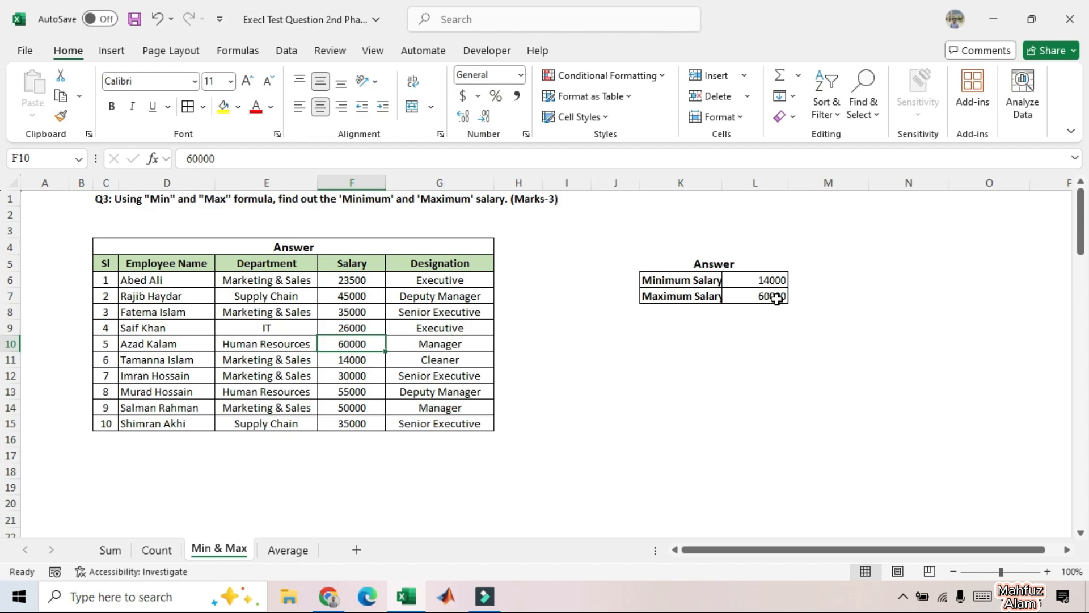
click(768, 316)
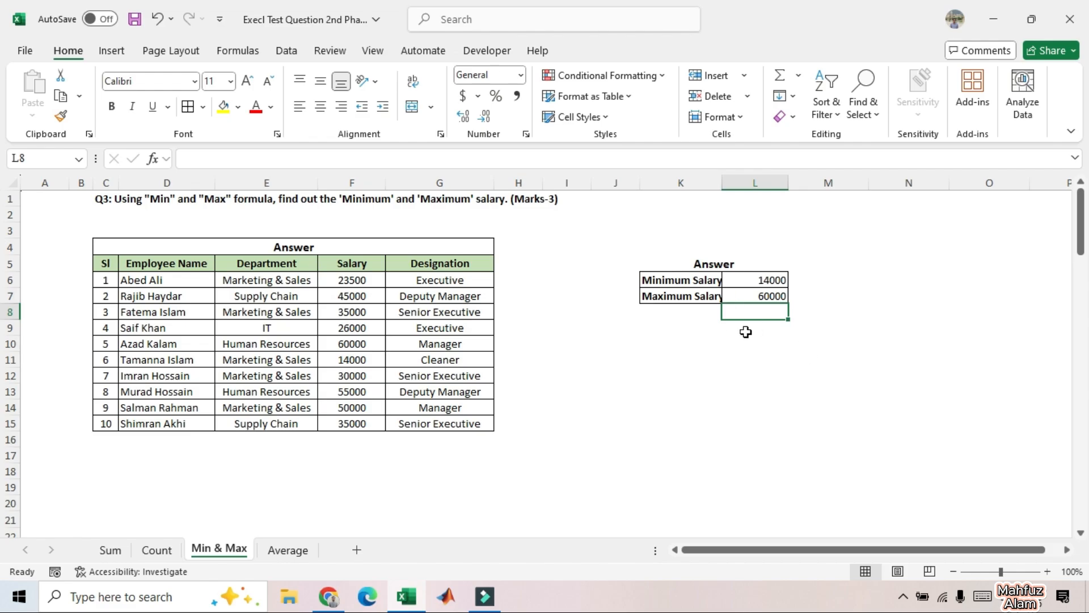
Step: On the Average sheet, calculate the Average Salary in cell J7 with the formula =AVERAGE(E6:E15)
click(290, 551)
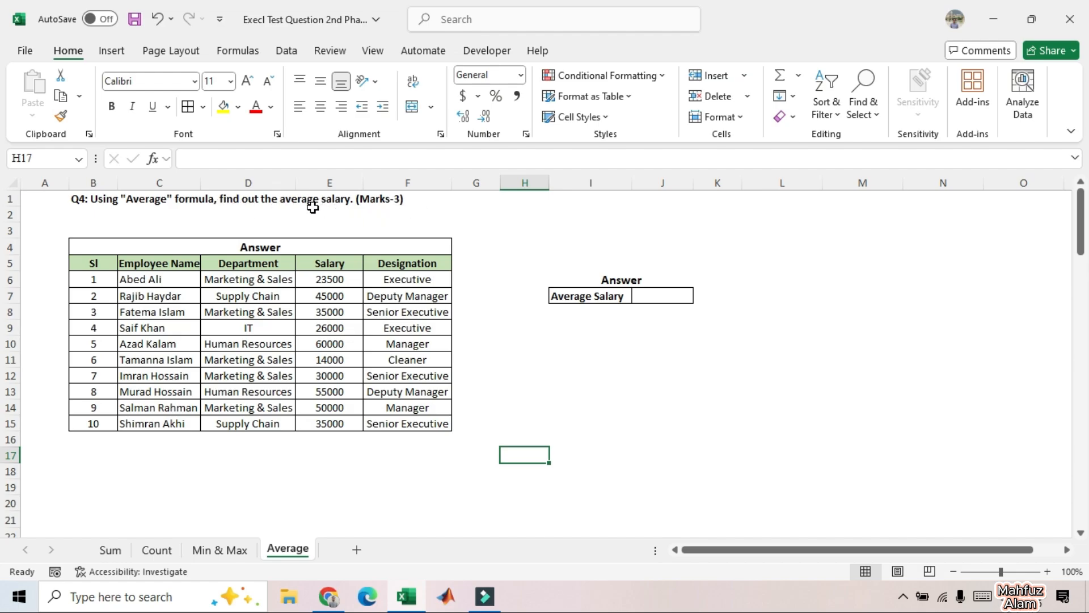
click(645, 296)
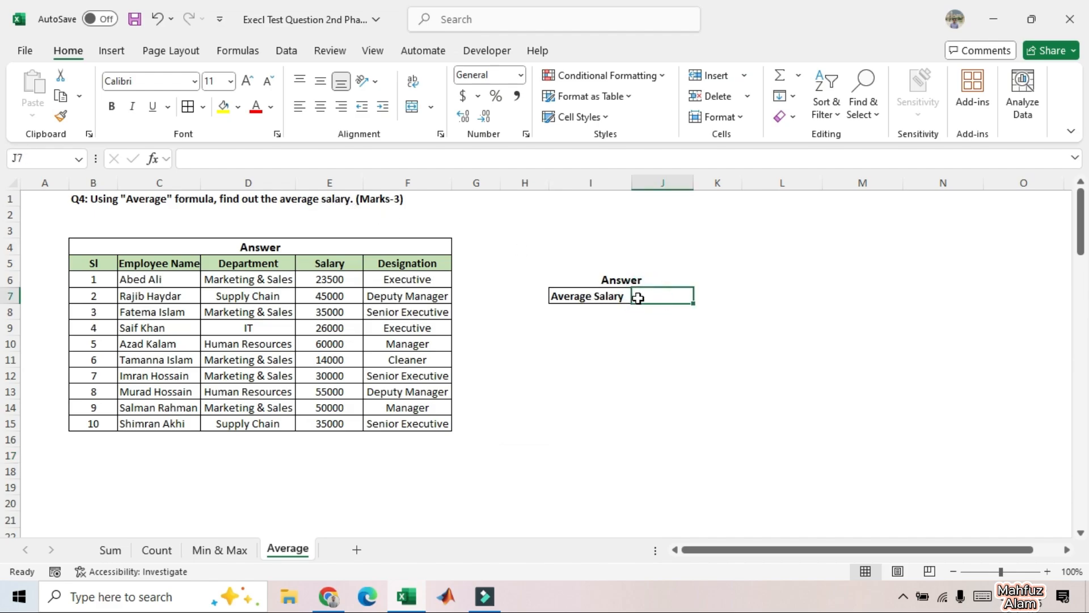
double_click(639, 298)
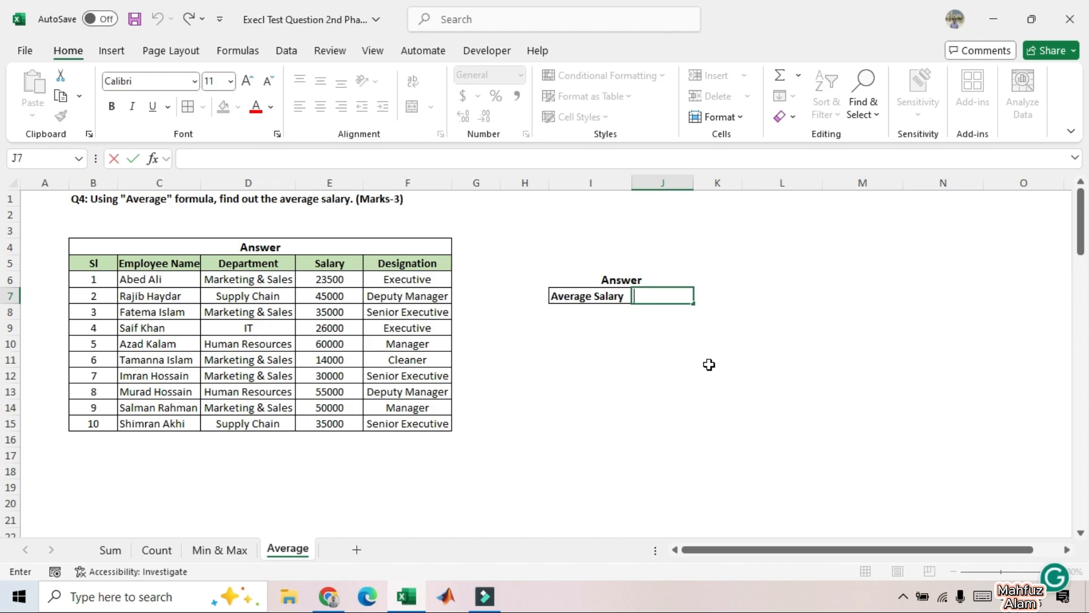
text(=AVE)
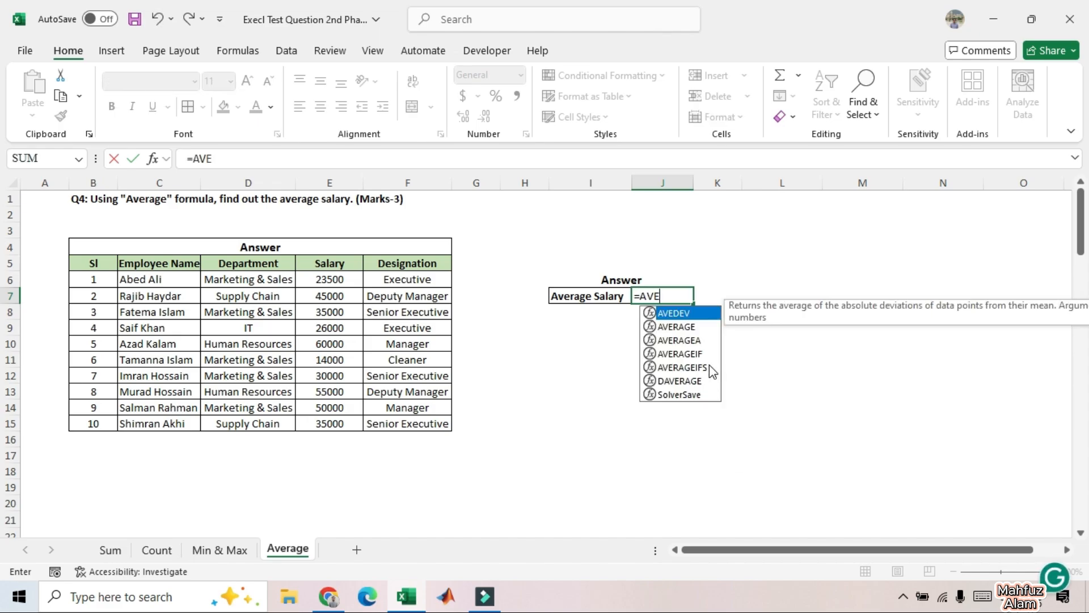
double_click(676, 326)
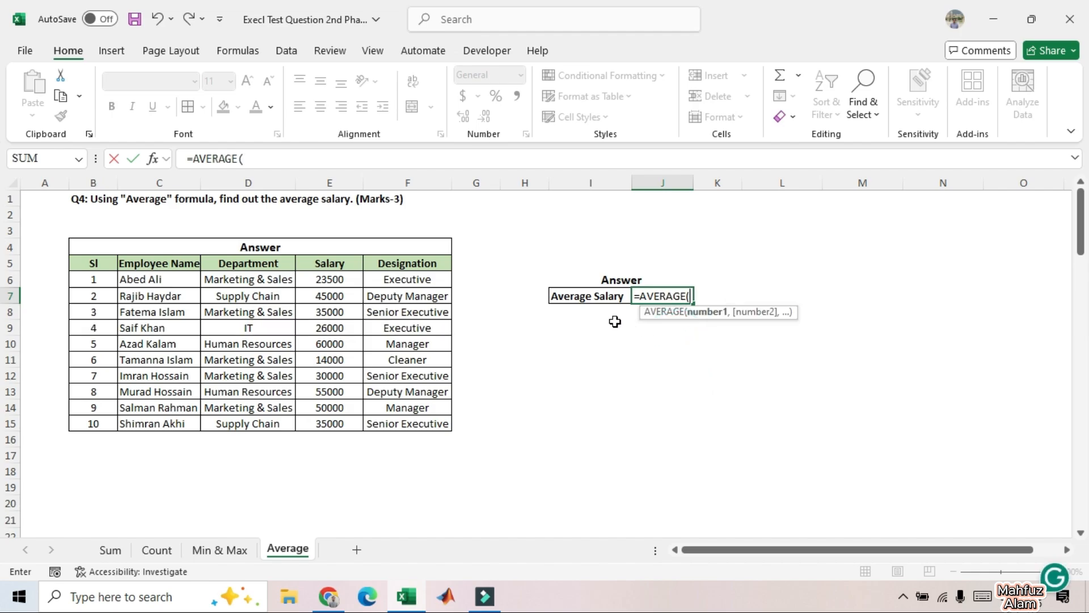
drag(326, 279, 328, 424)
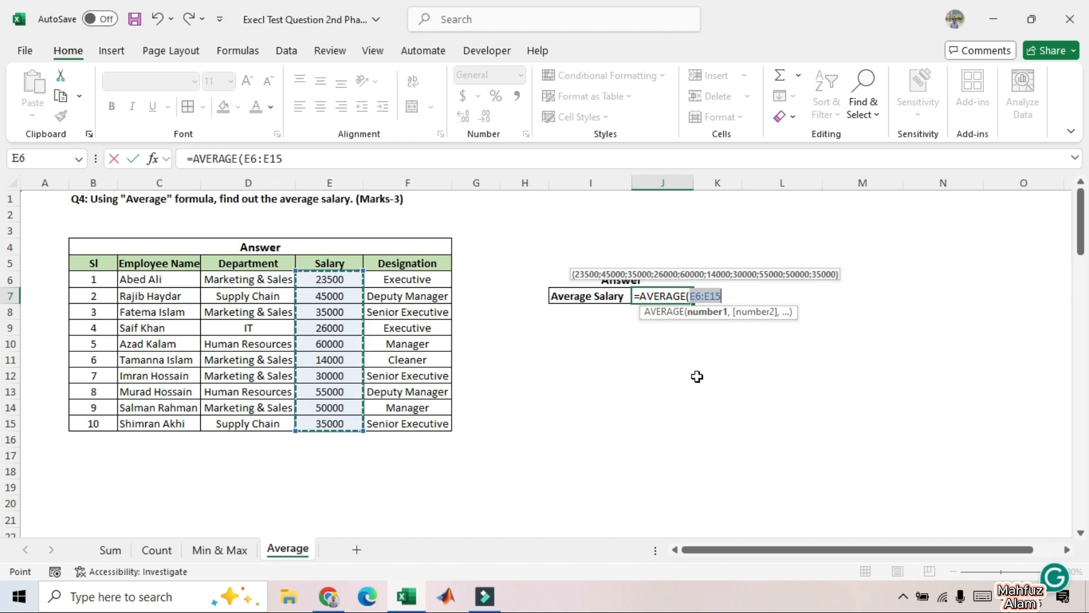
text())
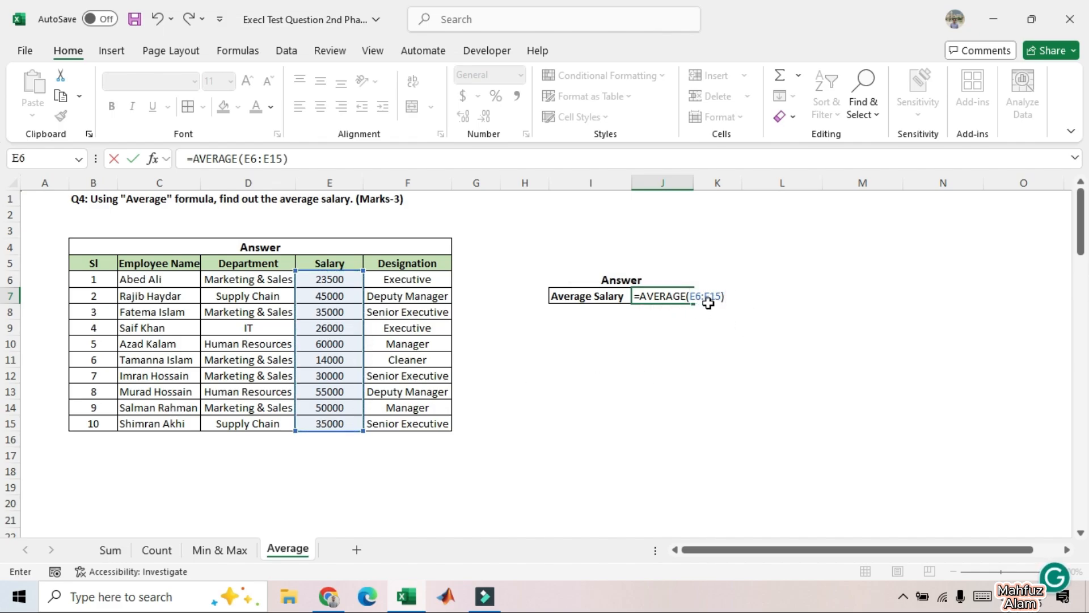
key(Return)
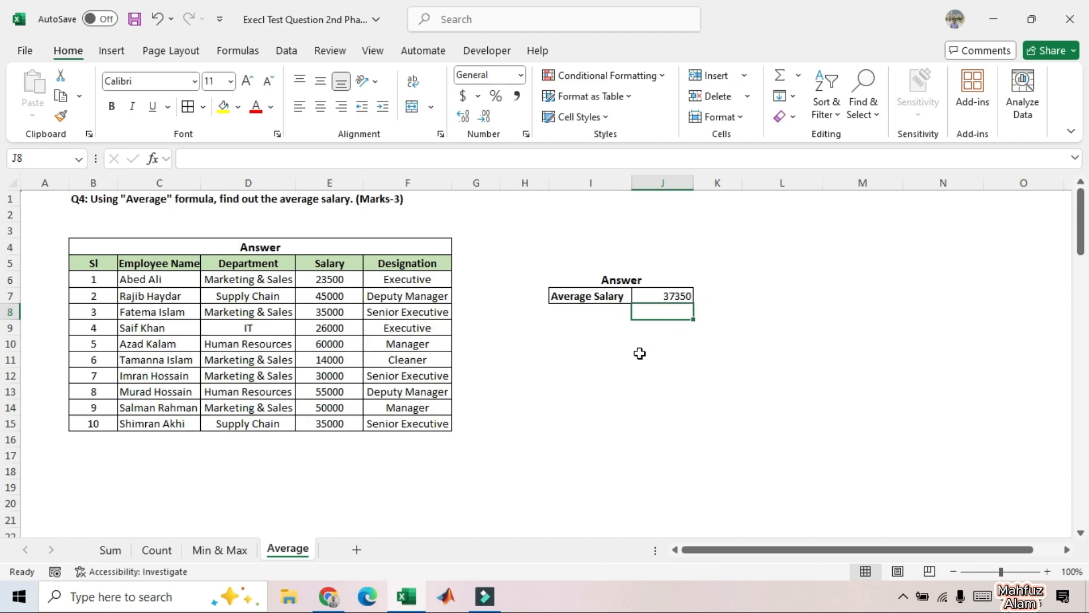
Step: Check the Average Salary formula in J7 and the salary range it refers to
click(596, 393)
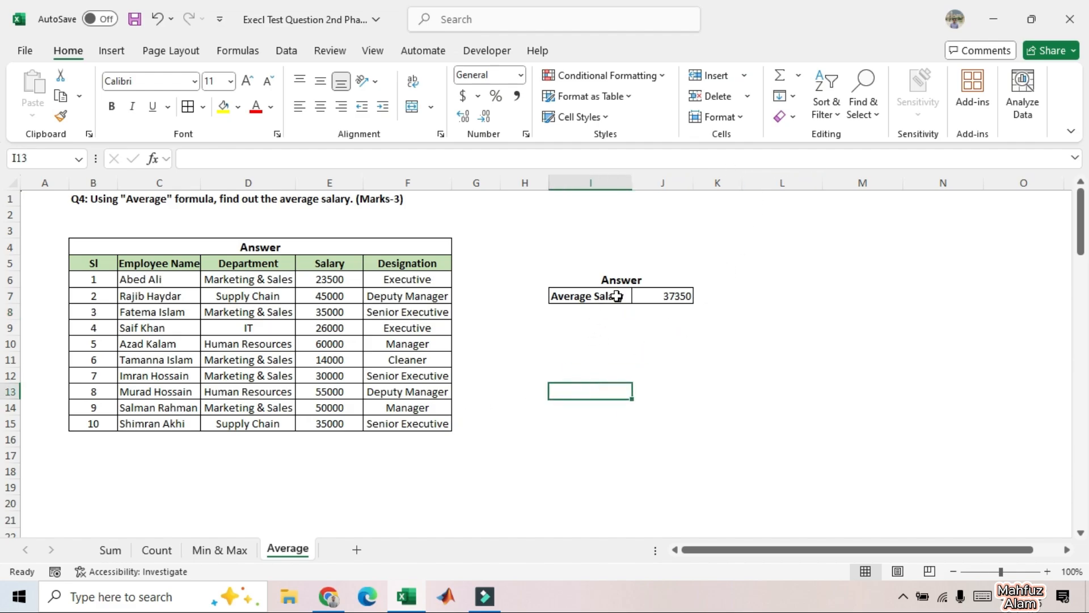
click(526, 407)
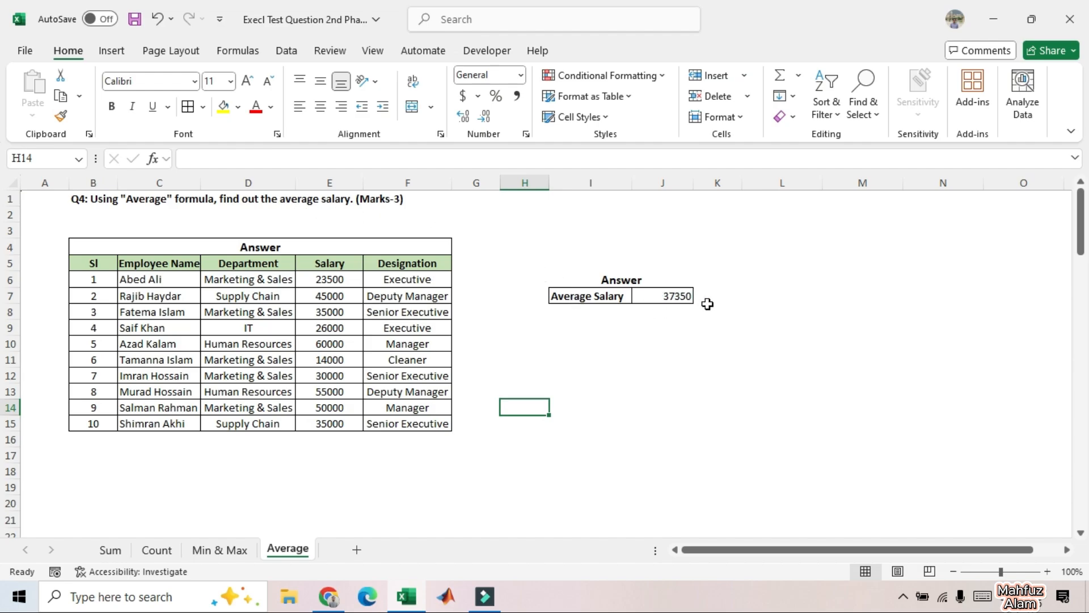
click(681, 293)
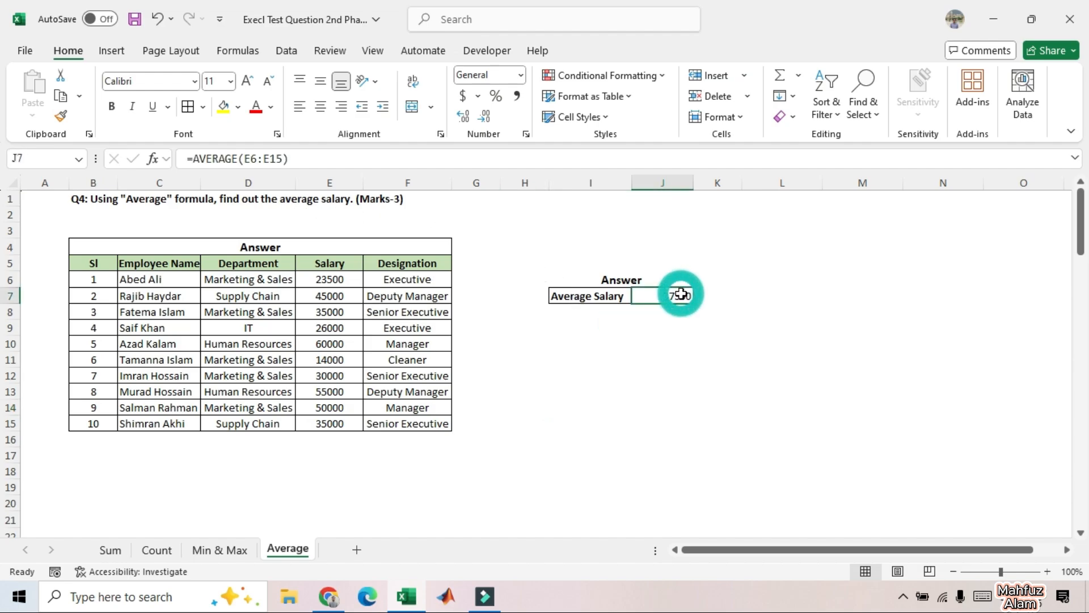
click(321, 156)
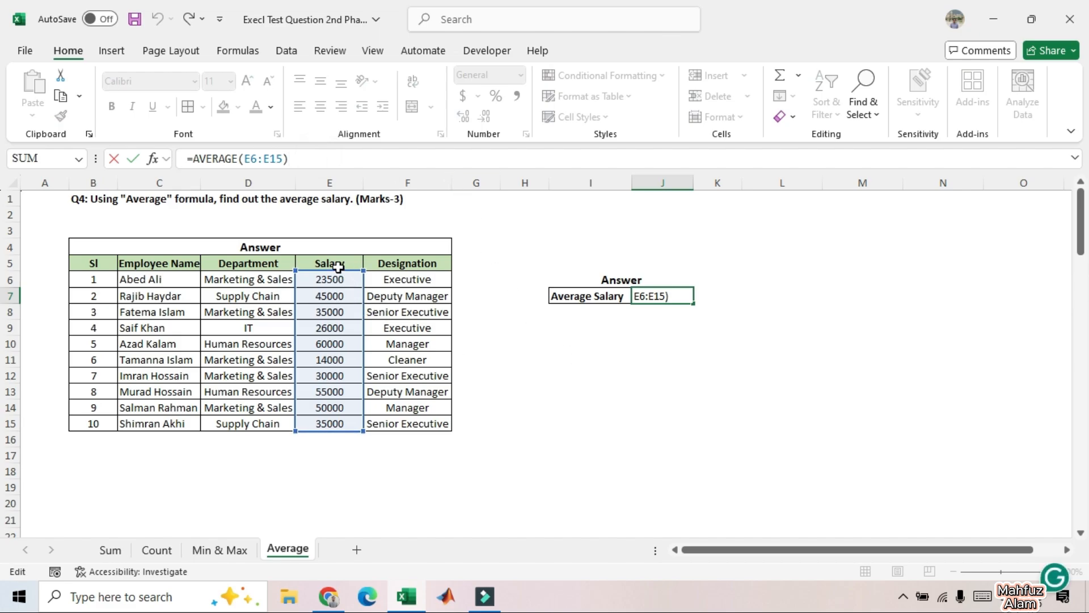
click(638, 392)
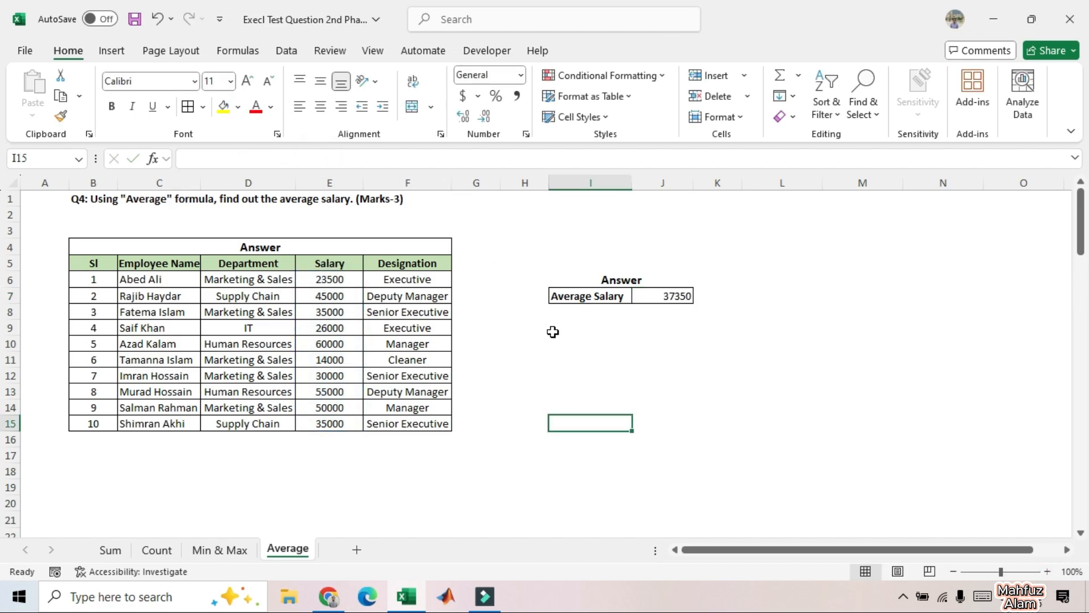